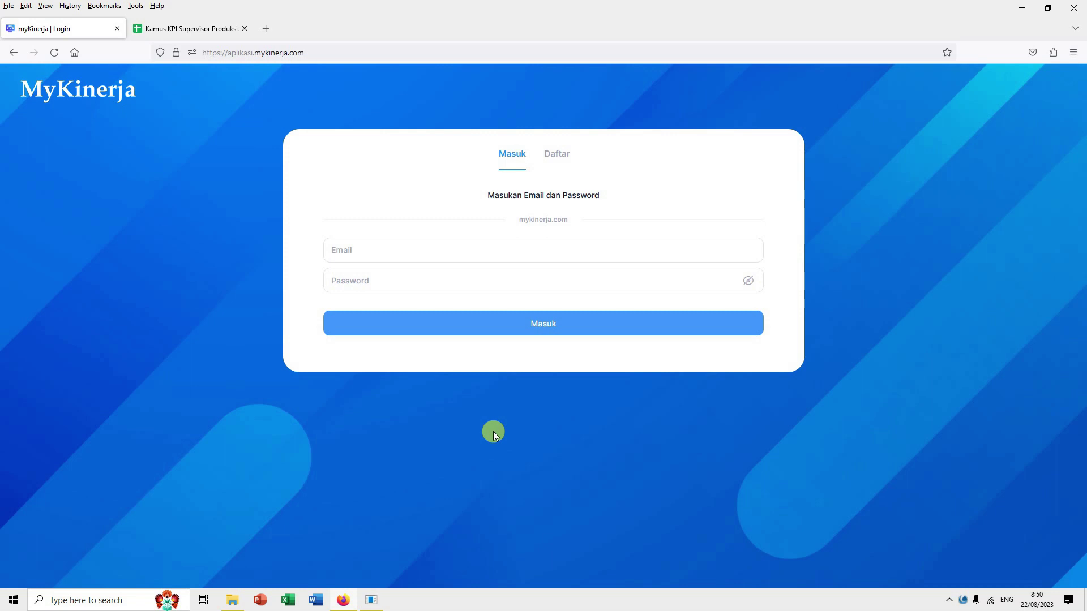
# Step: Log in to MyKinerja with the supervisor's email address and account password
pyautogui.click(433, 255)
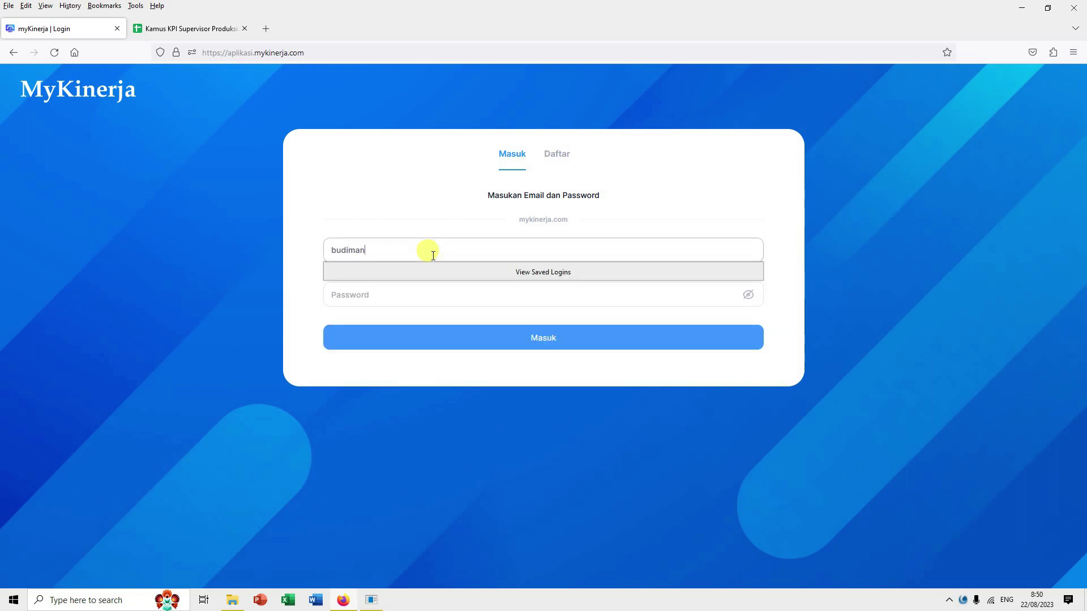
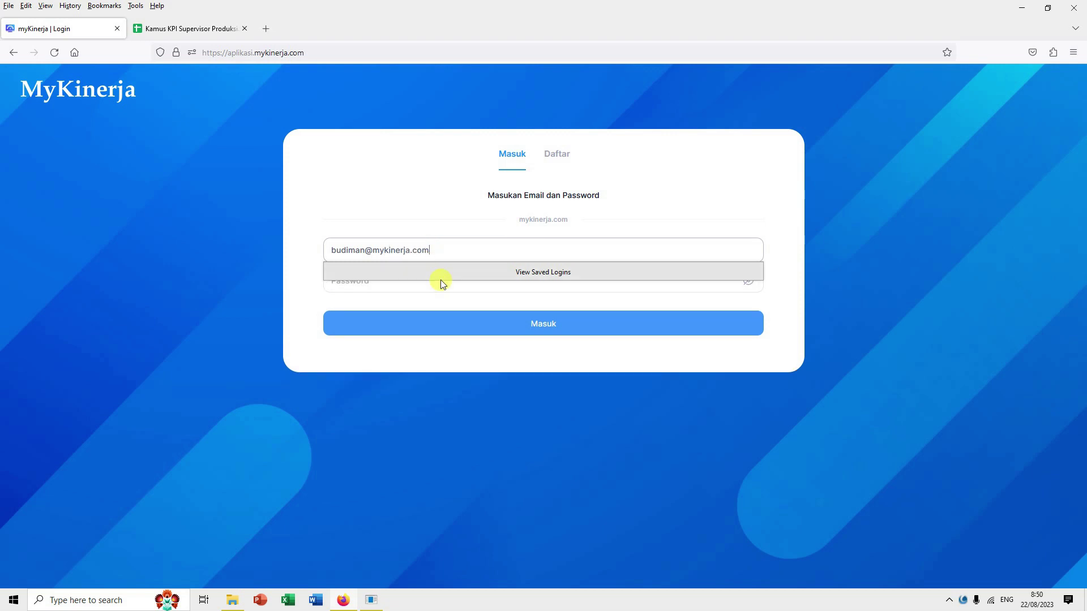
pyautogui.click(441, 277)
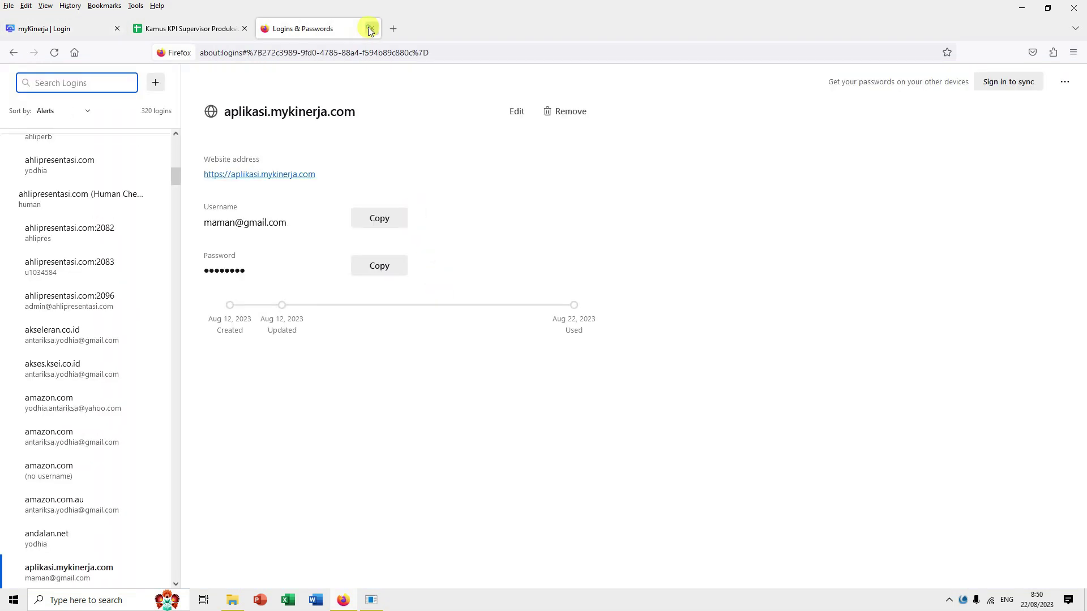
pyautogui.click(372, 29)
pyautogui.click(377, 282)
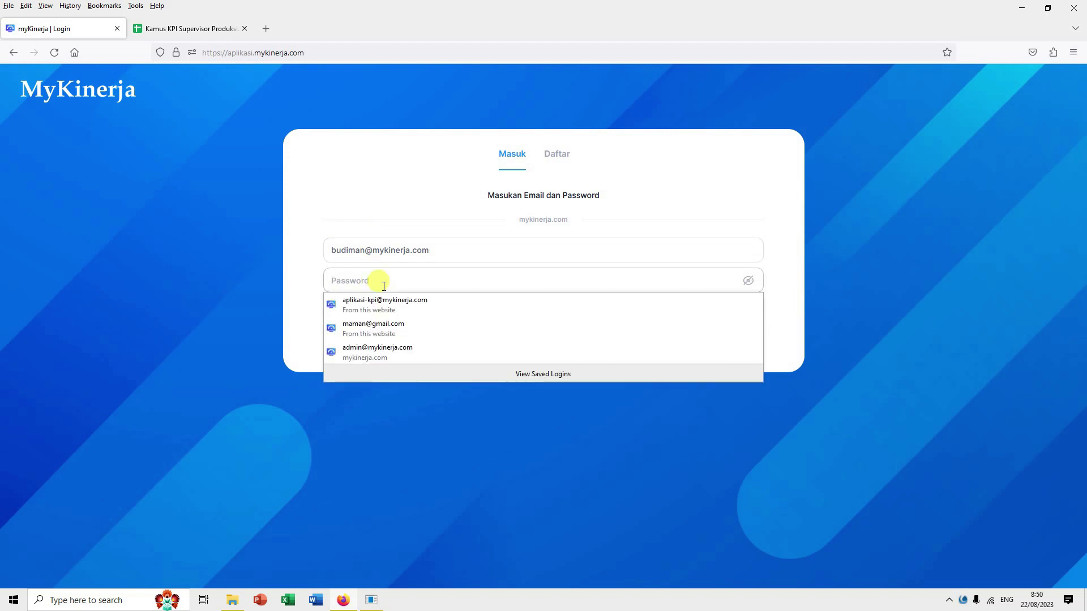
pyautogui.write('•••••••')
pyautogui.click(533, 323)
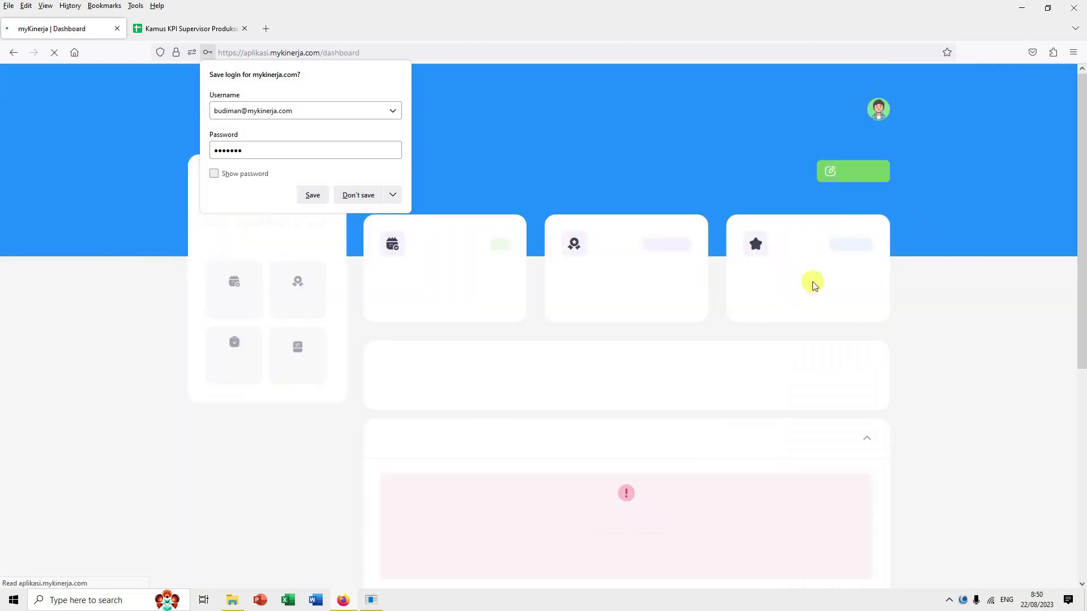
# Step: Decline Firefox's save-login offer and go to the Pengisian KPI page
pyautogui.click(368, 196)
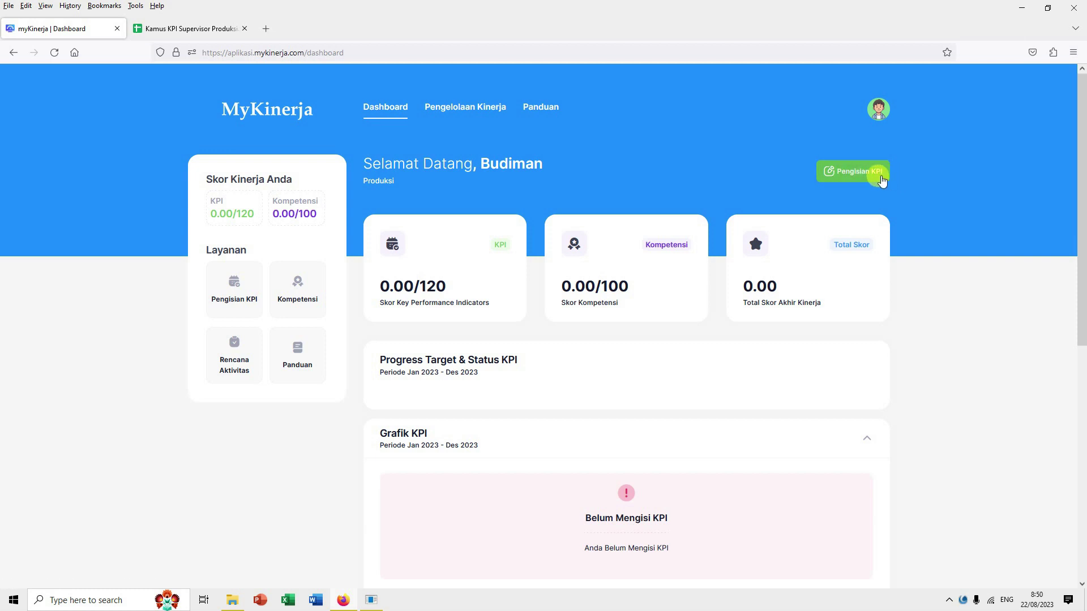
pyautogui.click(861, 178)
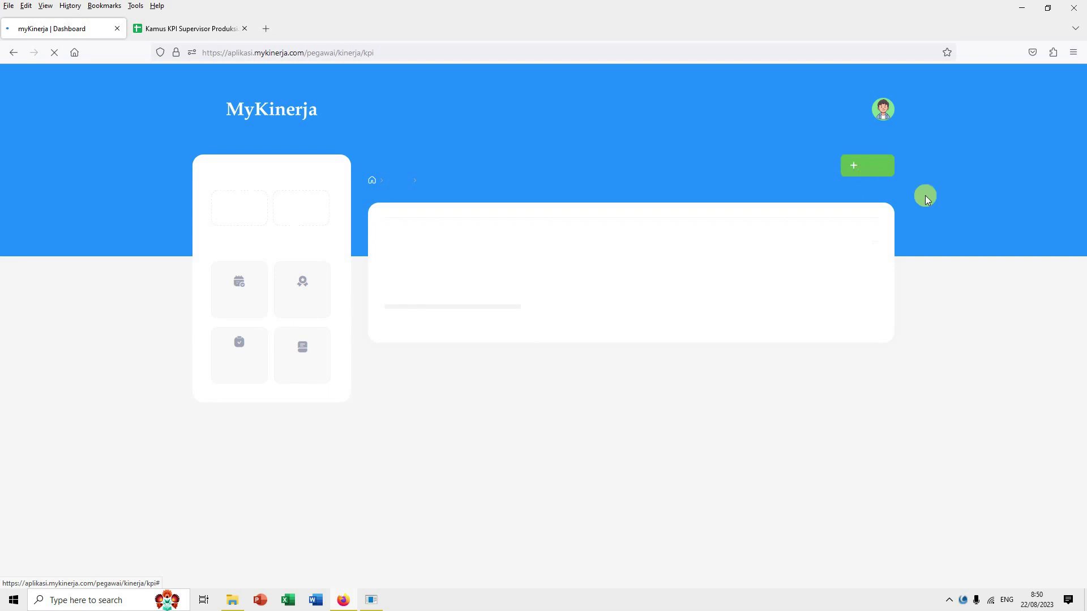
# Step: Start a new KPI with Tambah and review the Satuan KPI unit options without choosing one
pyautogui.click(859, 169)
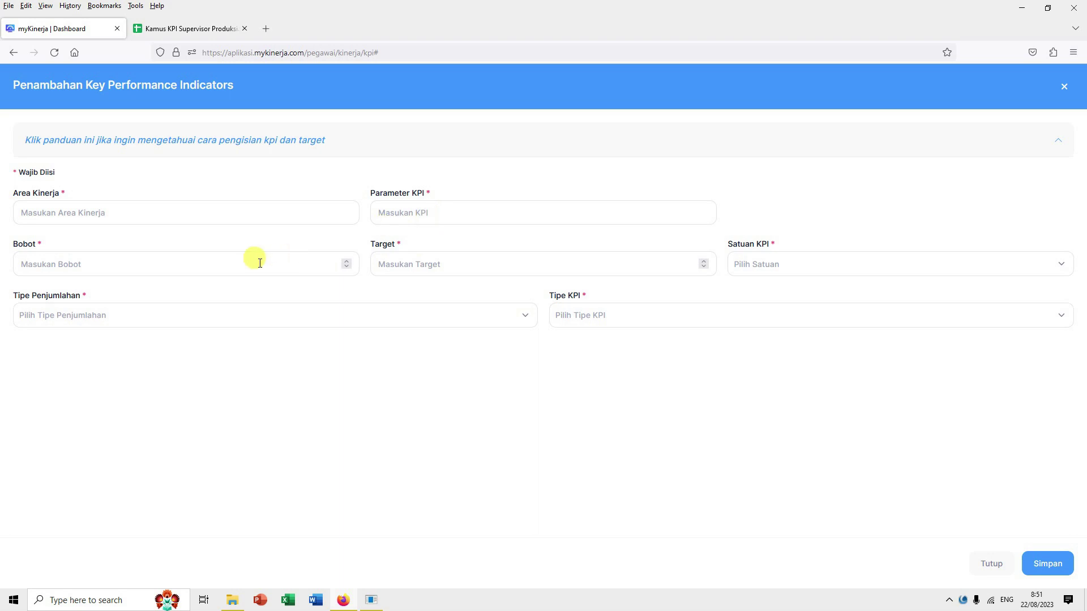
pyautogui.click(760, 267)
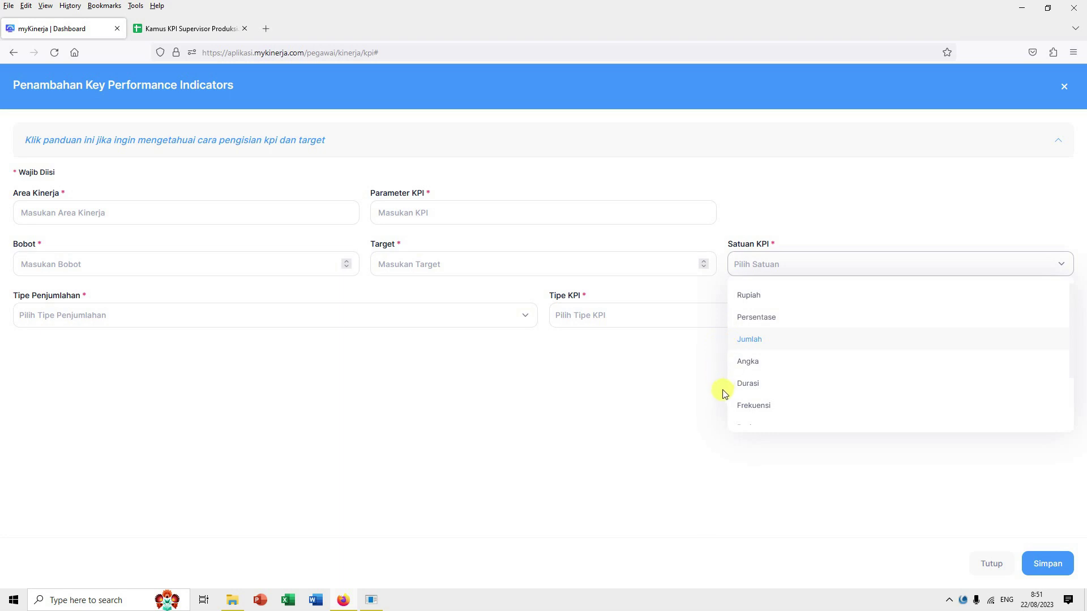
pyautogui.click(688, 392)
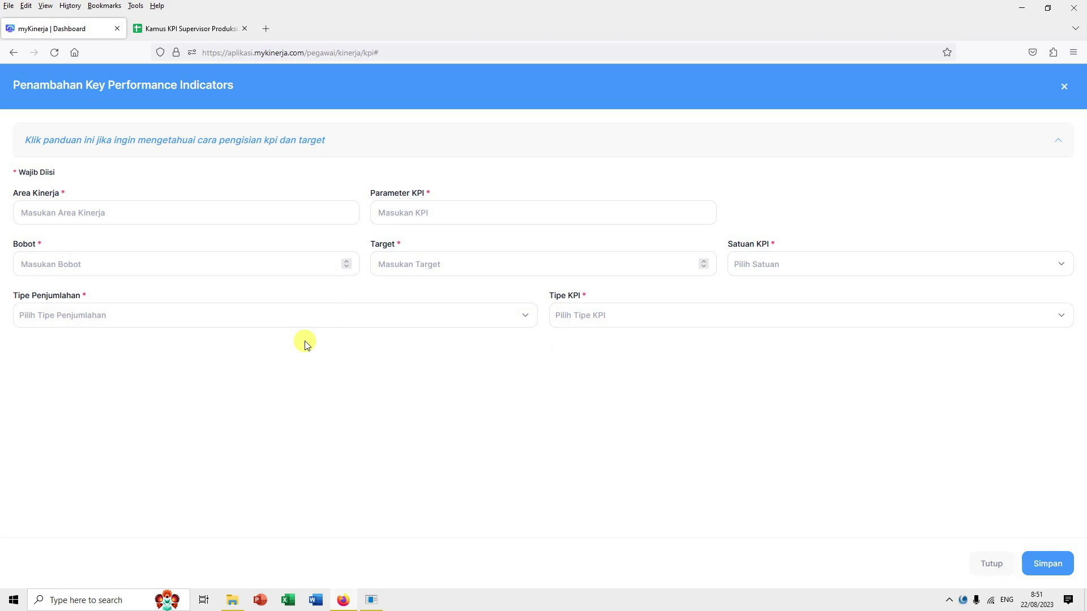
# Step: Review the Tipe Penjumlahan and Tipe KPI options, then close the form unsaved
pyautogui.click(316, 320)
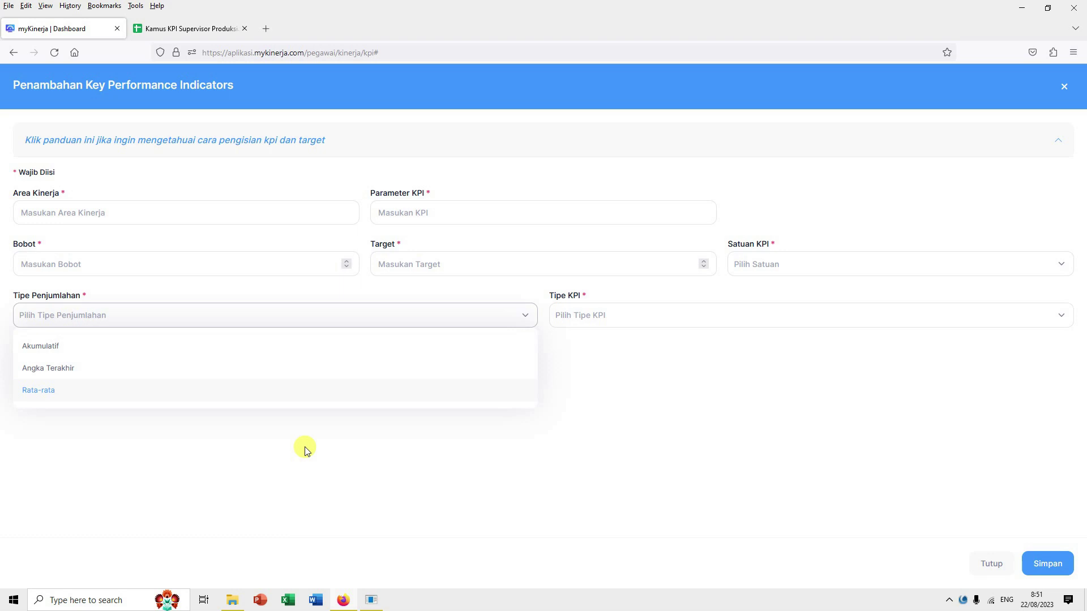
pyautogui.click(629, 411)
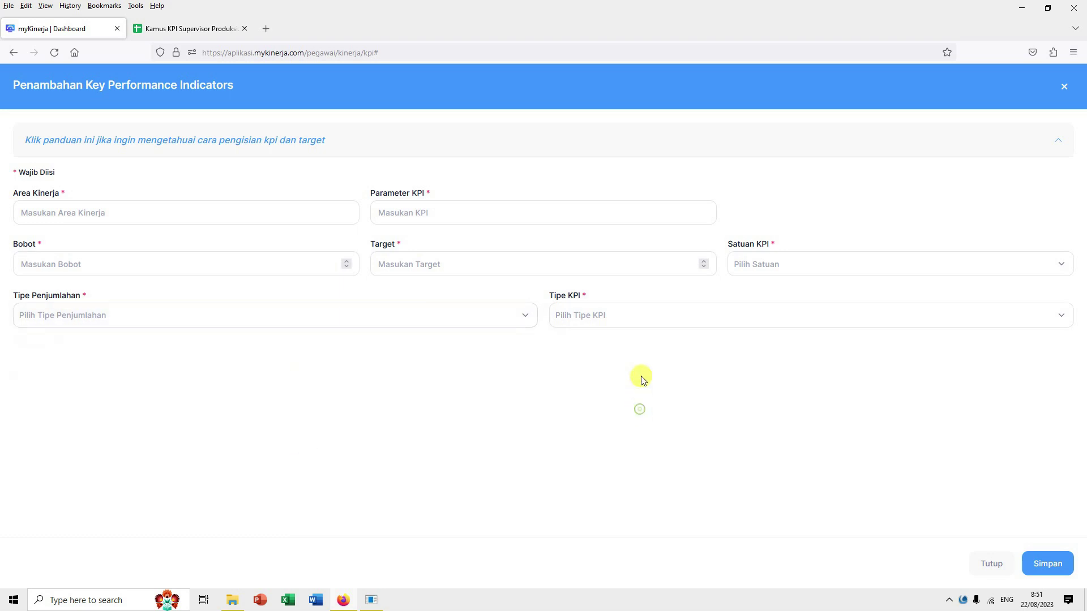
pyautogui.click(651, 321)
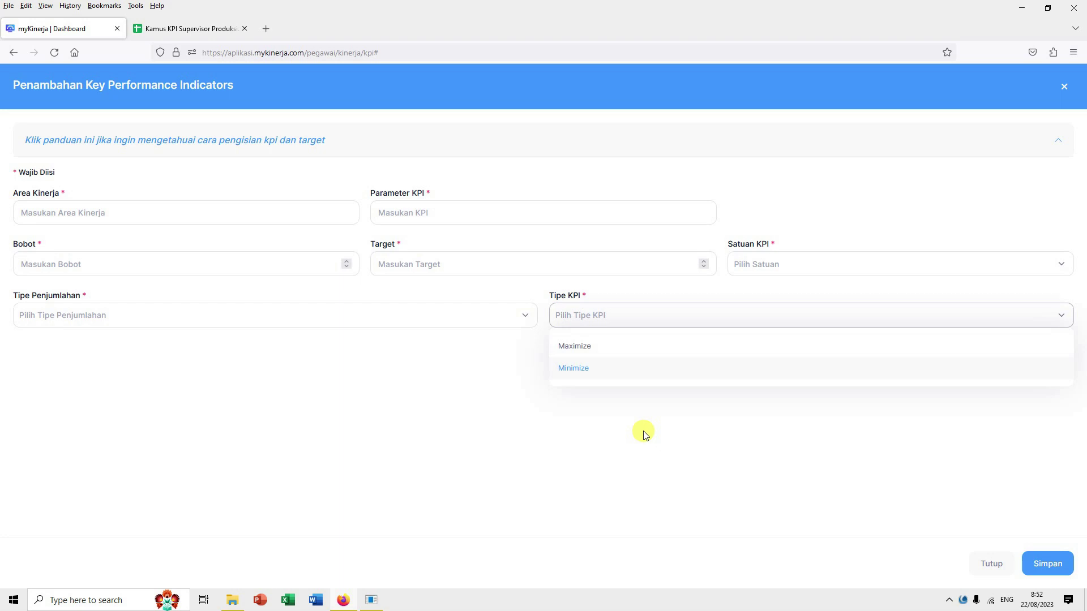
pyautogui.click(646, 435)
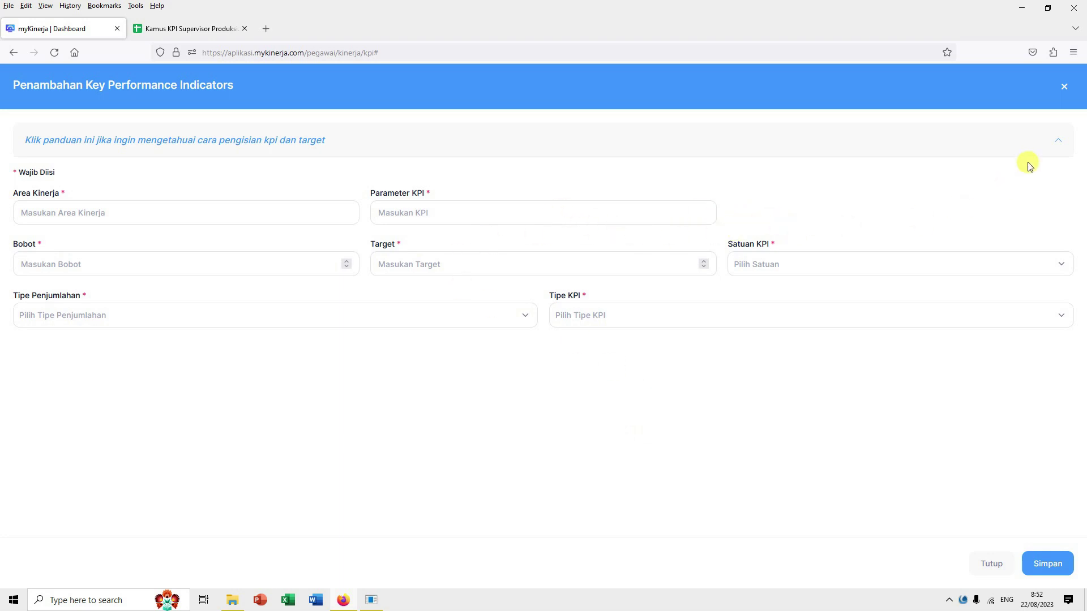
pyautogui.click(1063, 89)
pyautogui.click(1064, 90)
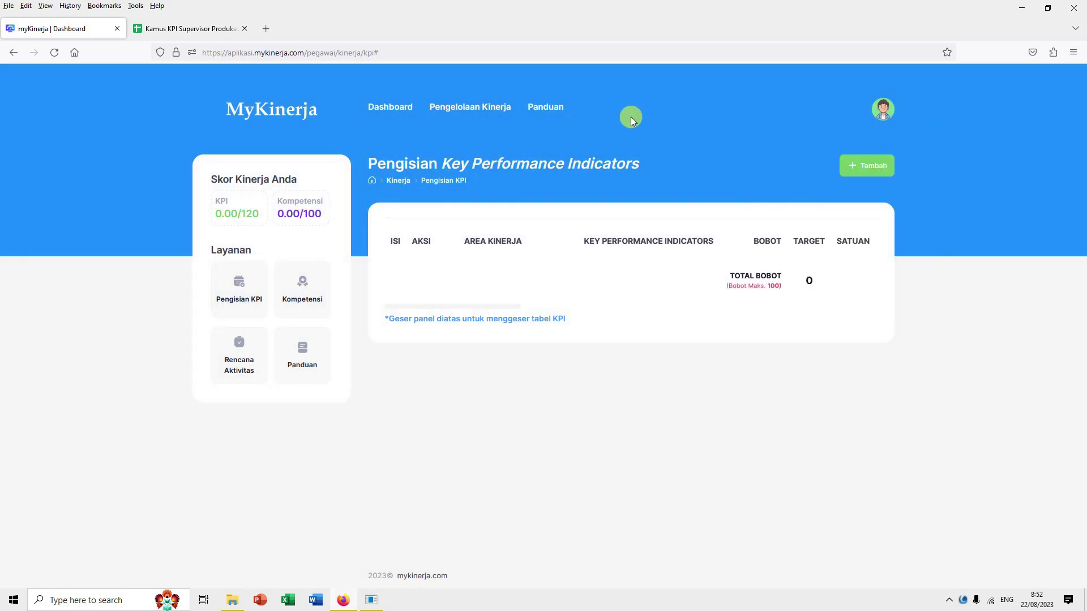
# Step: Go to Panduan Pengisian and browse its PDF, XLS and video KPI guides
pyautogui.click(554, 113)
pyautogui.click(560, 138)
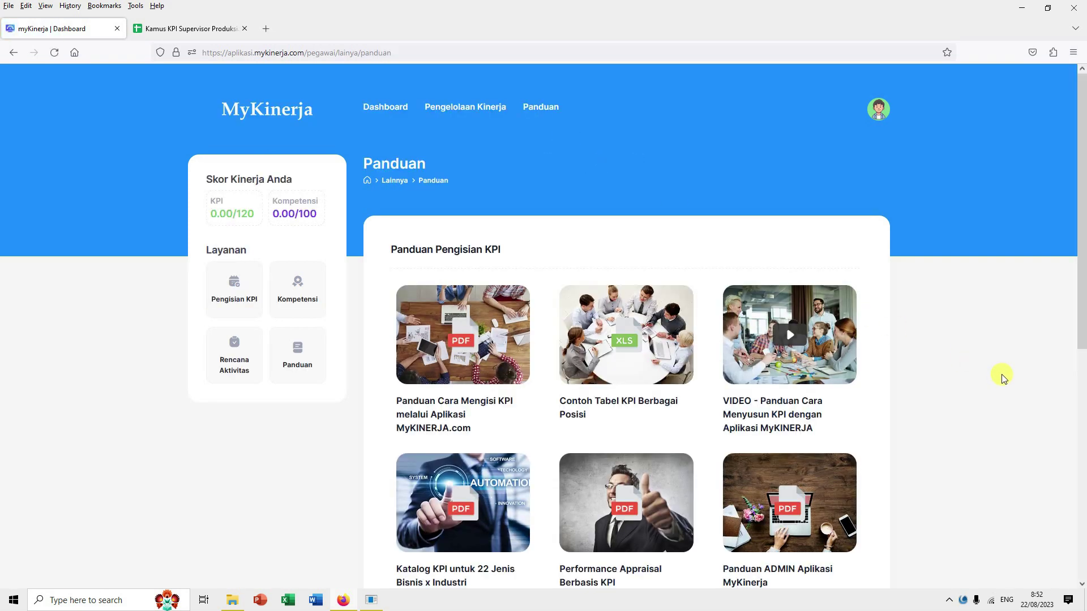
pyautogui.scroll(-2, 998, 376)
pyautogui.scroll(-1, 997, 377)
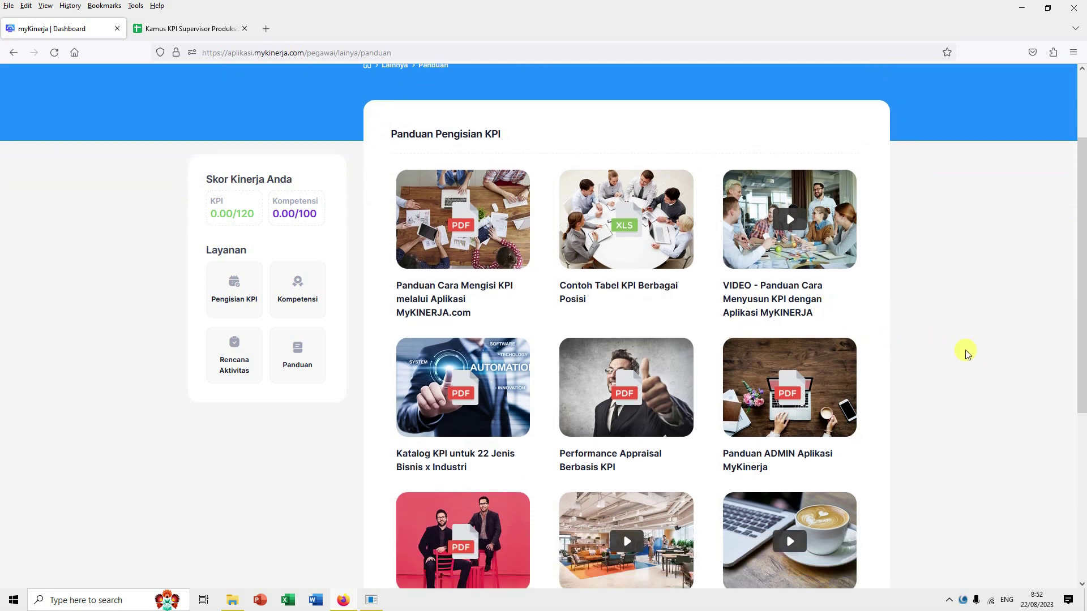
pyautogui.scroll(-2, 966, 354)
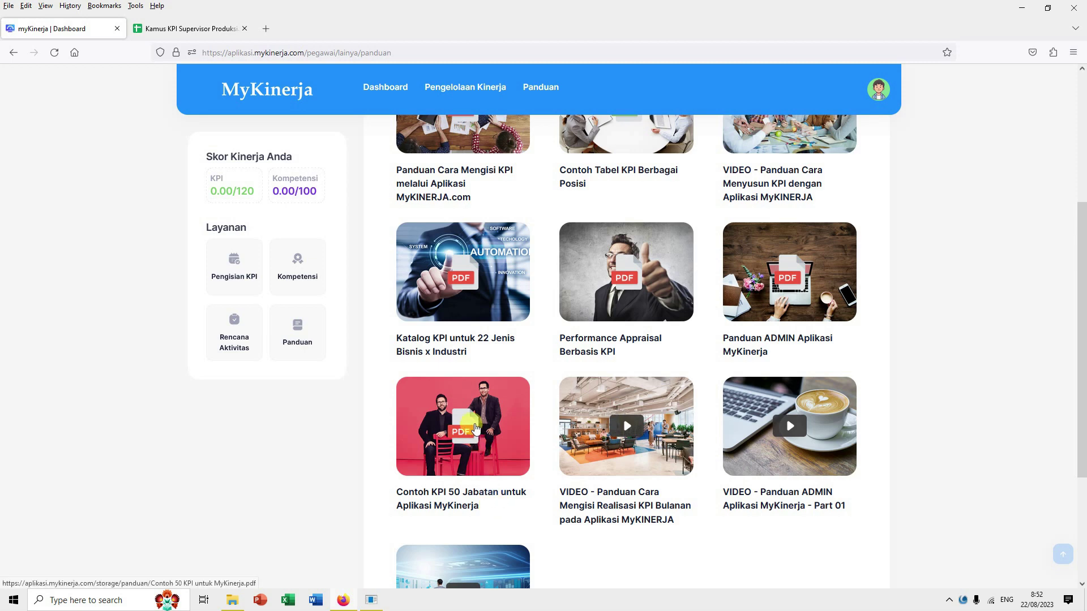
# Step: Open the Contoh KPI 50 Jabatan PDF and follow its drive.google.com link
pyautogui.click(475, 426)
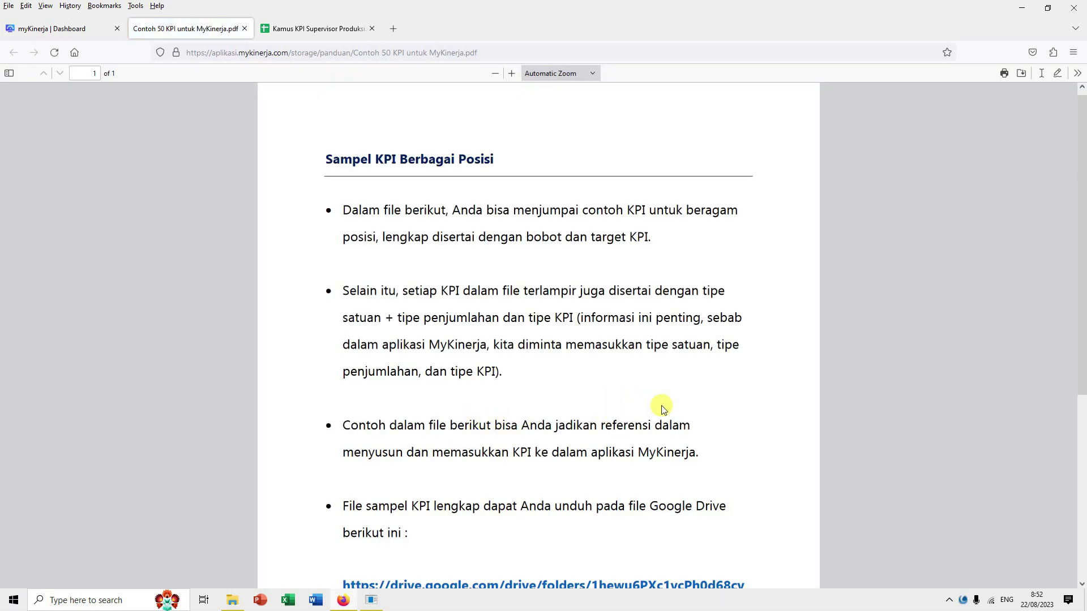
pyautogui.scroll(-3, 713, 408)
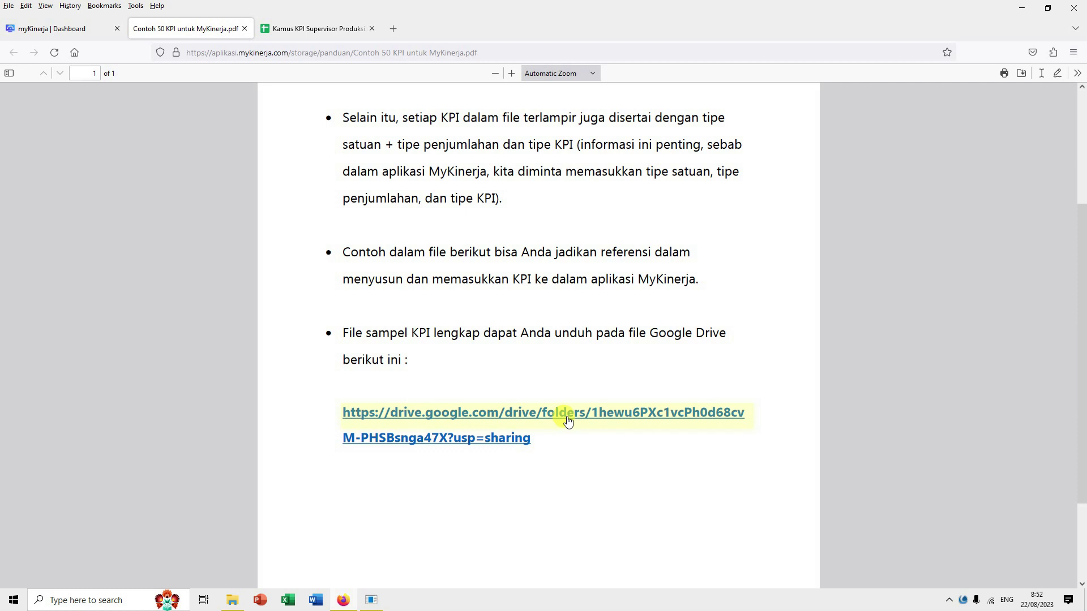
pyautogui.click(567, 419)
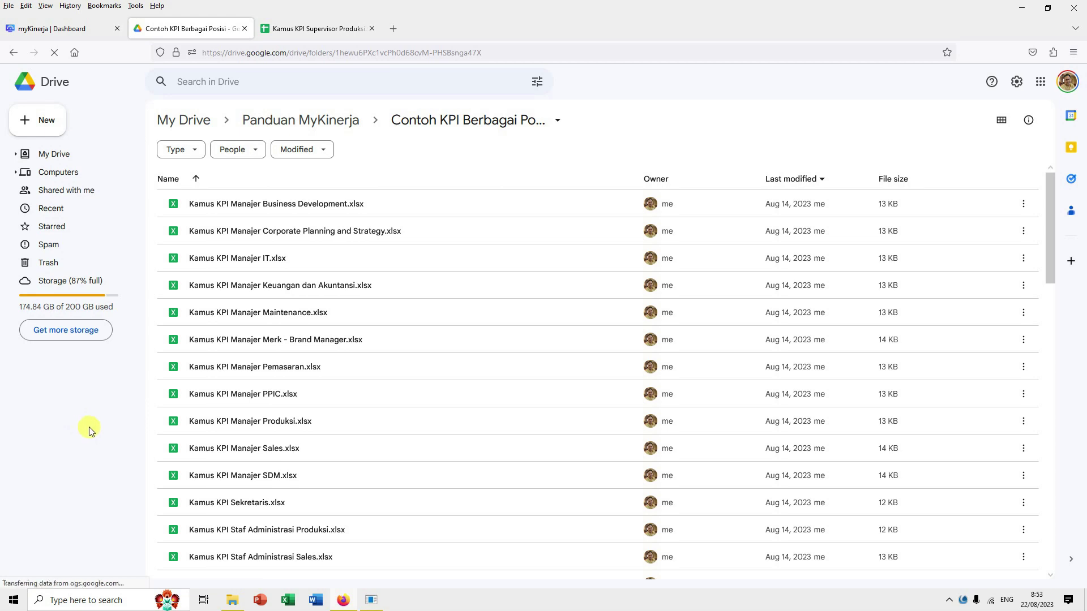
# Step: Scroll the Drive folder down to the Kamus KPI Supervisor spreadsheets
pyautogui.scroll(-5, 407, 415)
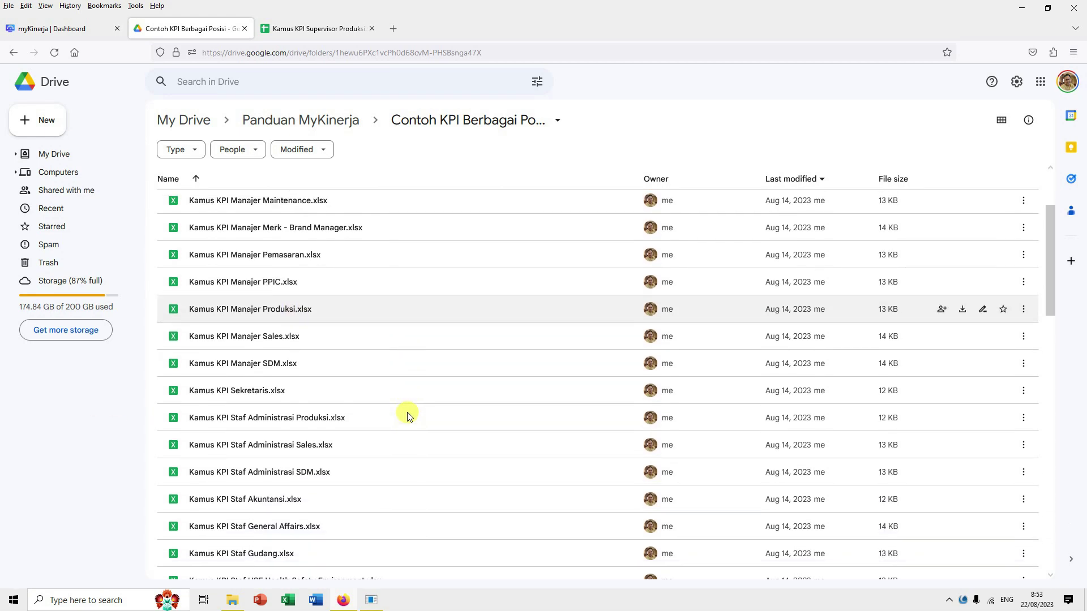
pyautogui.scroll(-8, 418, 416)
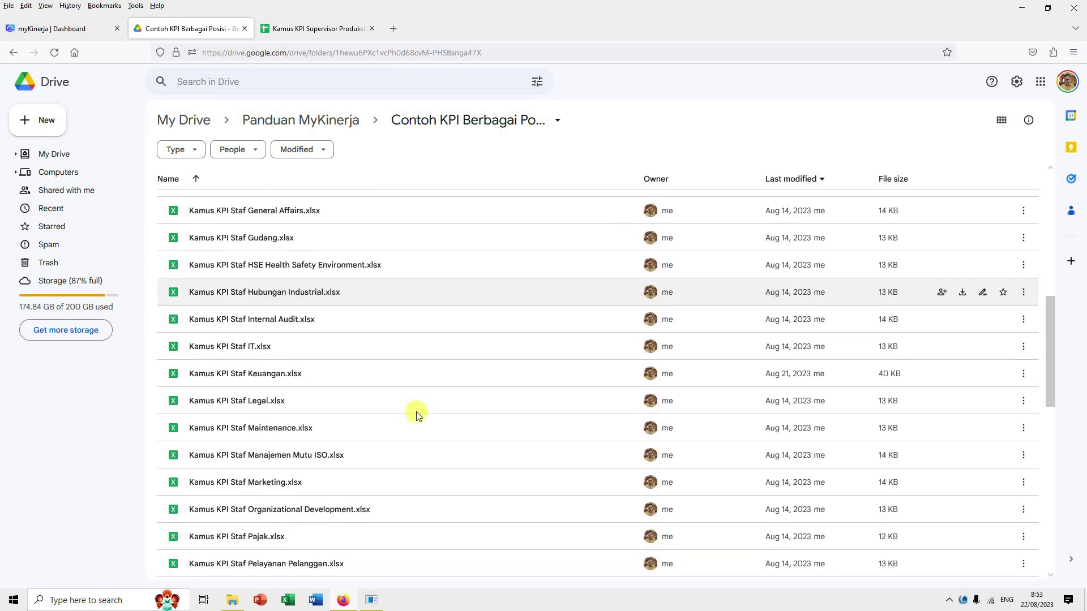
pyautogui.scroll(-3, 419, 418)
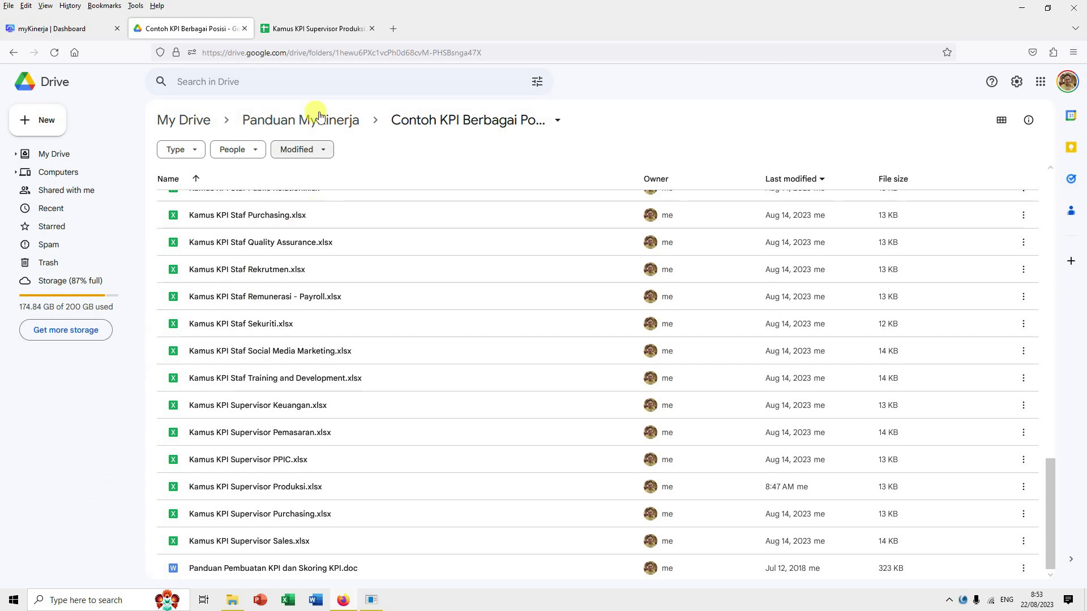
# Step: In Kamus KPI Supervisor Produksi, change cell G8 from Akumulatif to Rata-rata
pyautogui.click(325, 33)
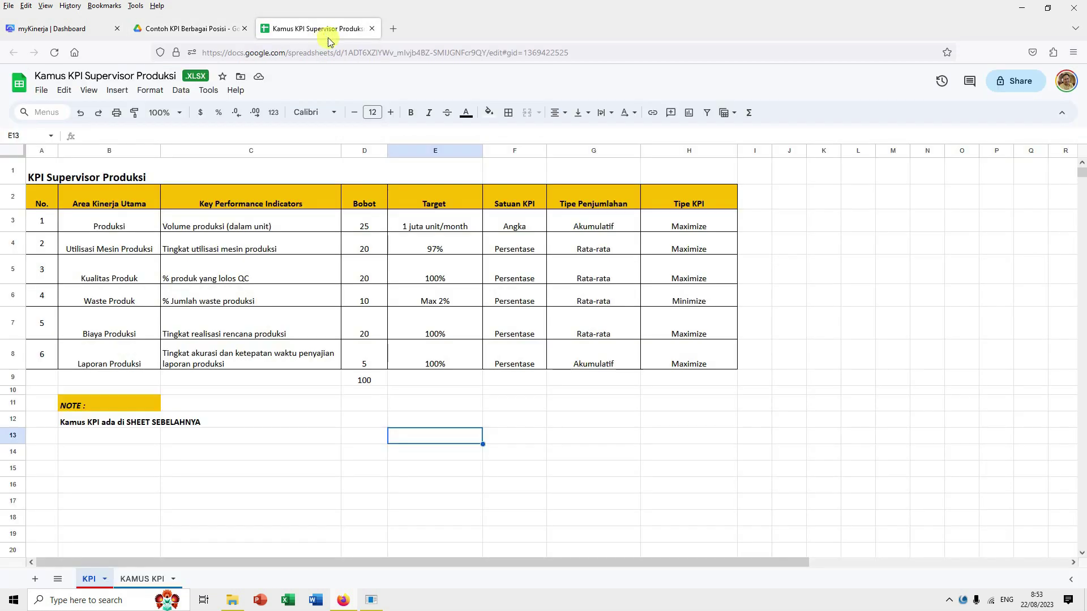
pyautogui.click(571, 435)
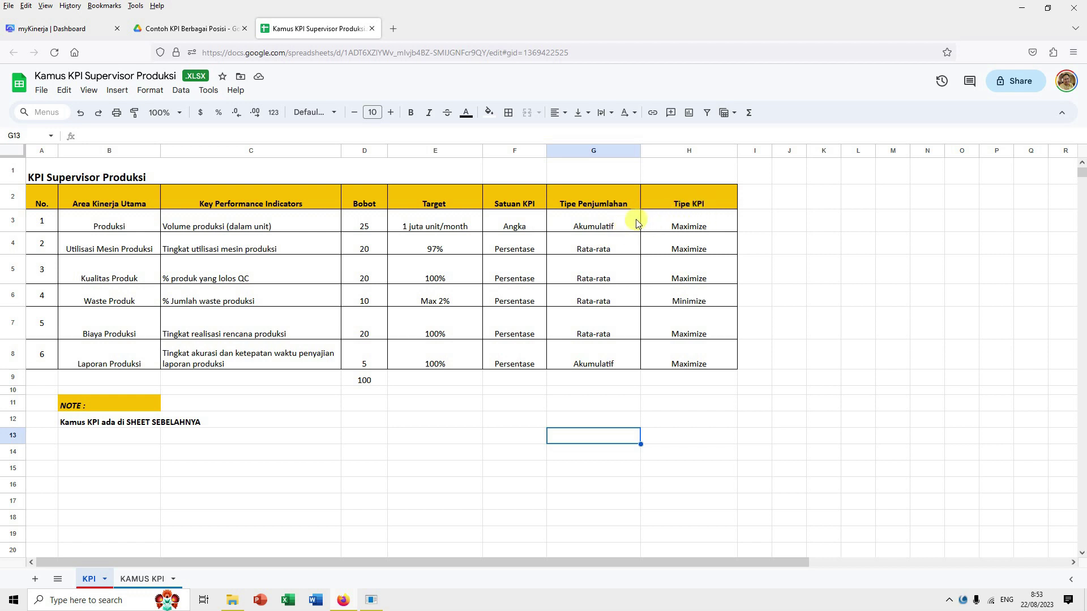
pyautogui.click(590, 362)
pyautogui.write('Rata')
pyautogui.press('Return')
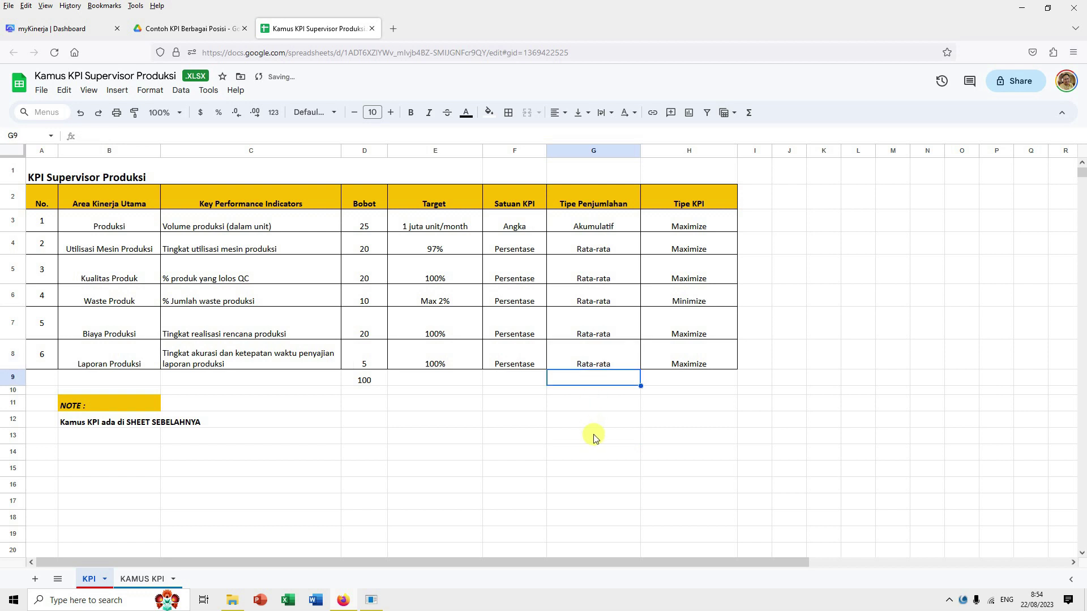
pyautogui.click(592, 436)
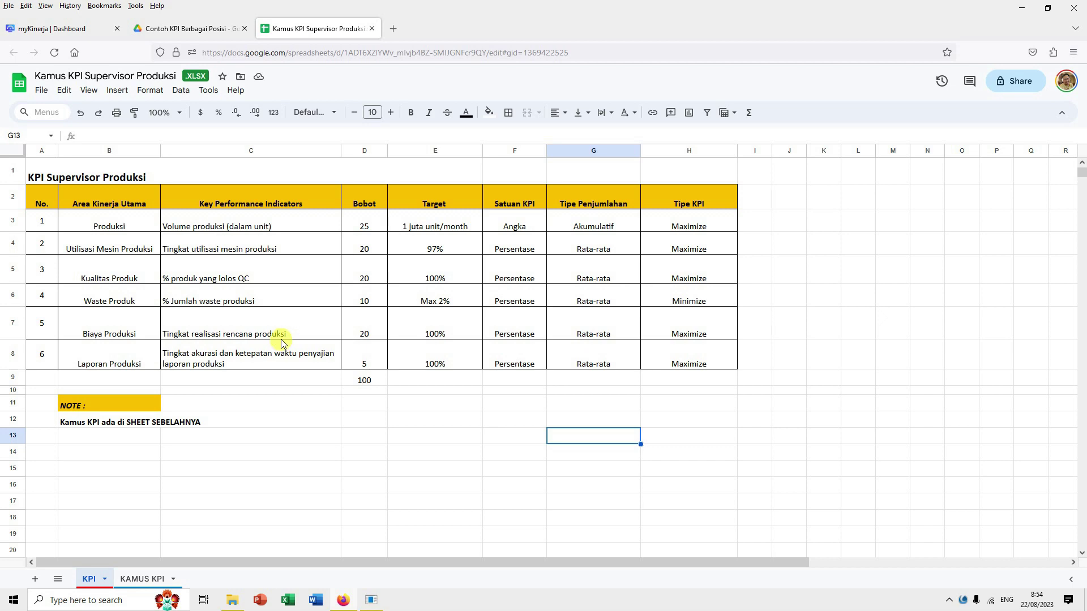
# Step: Return from the Drive folder to the top of the MyKinerja Panduan page
pyautogui.click(224, 34)
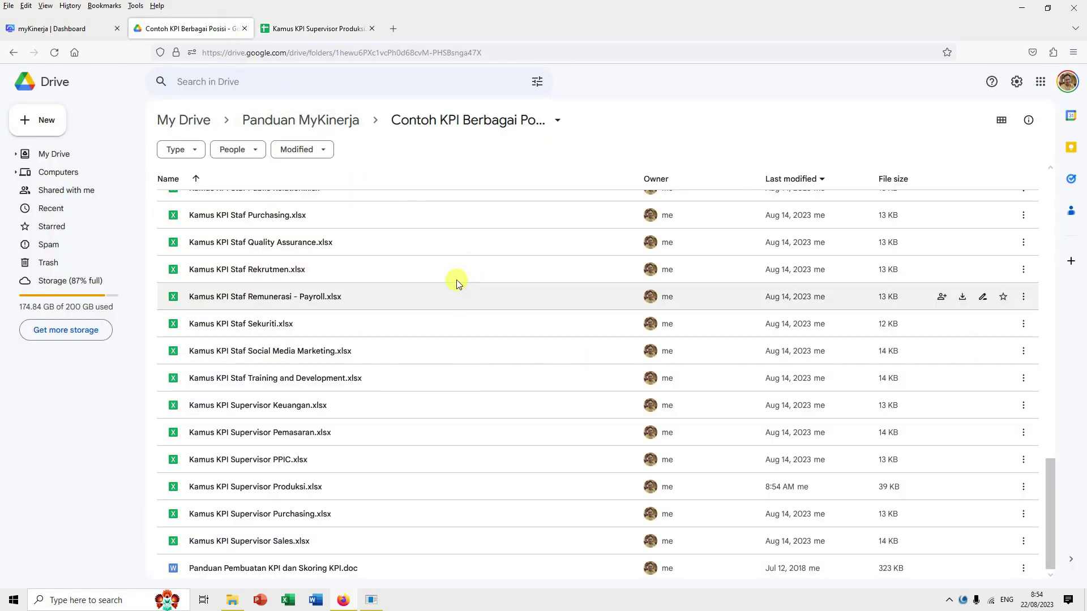
pyautogui.scroll(6, 477, 311)
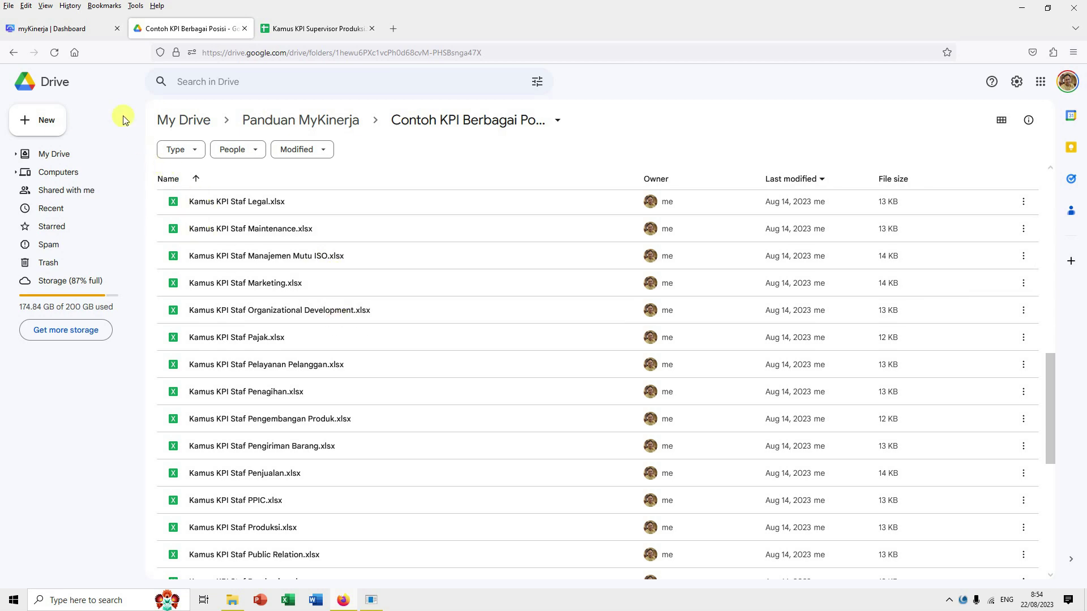
pyautogui.click(81, 36)
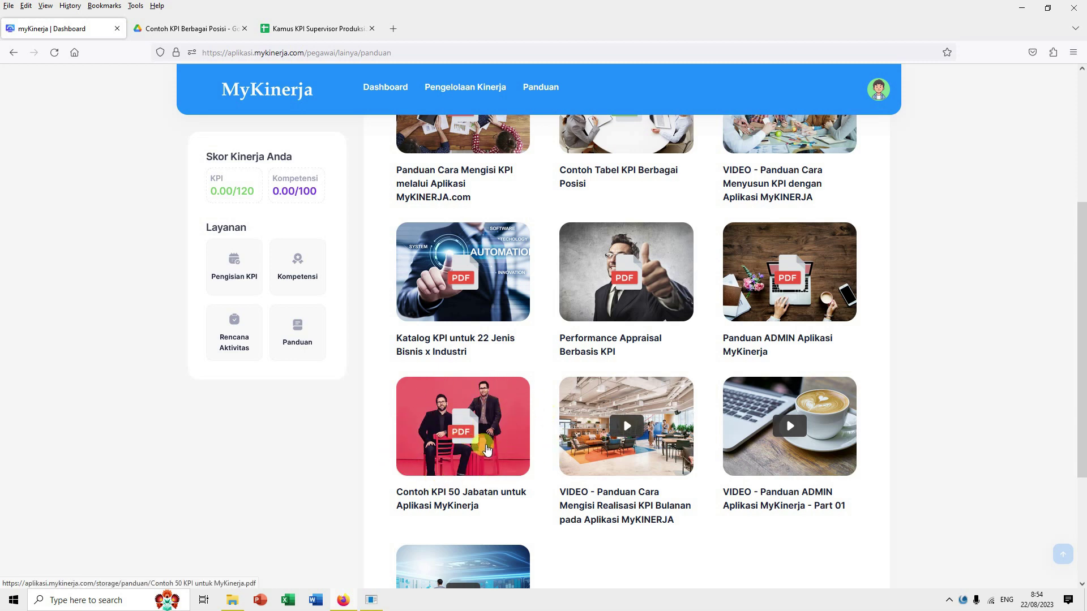
pyautogui.scroll(4, 512, 441)
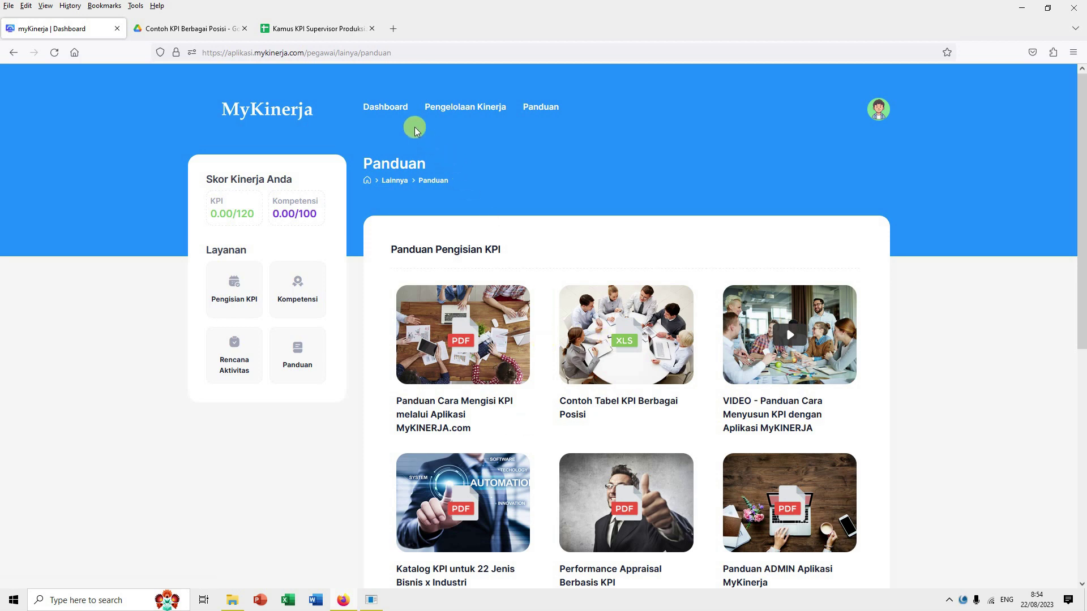
# Step: Go from Dashboard through Pengisian KPI to a blank Tambah KPI form
pyautogui.click(387, 108)
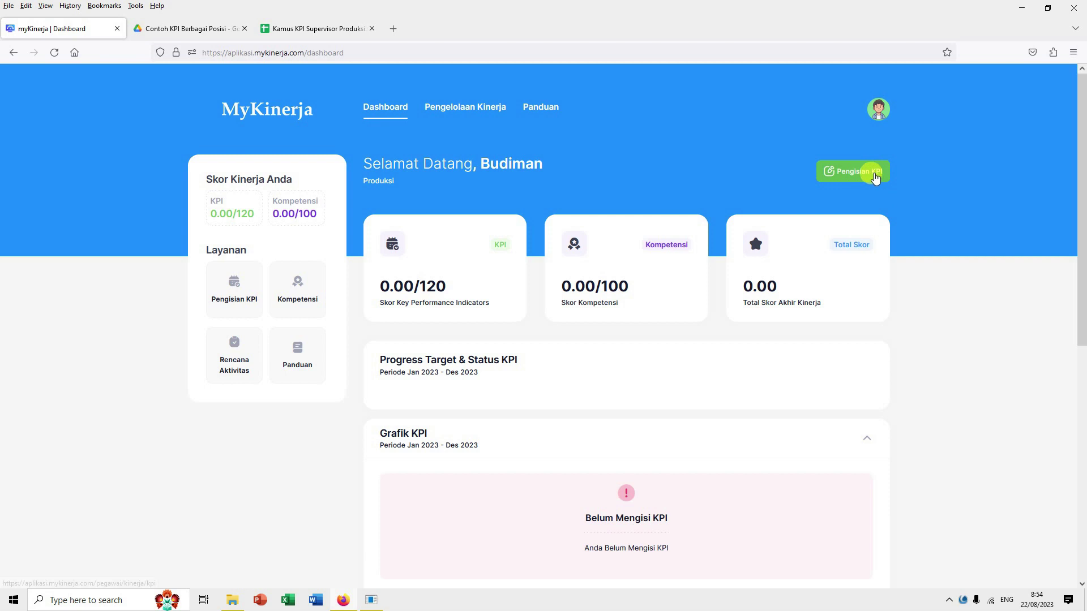
pyautogui.click(875, 177)
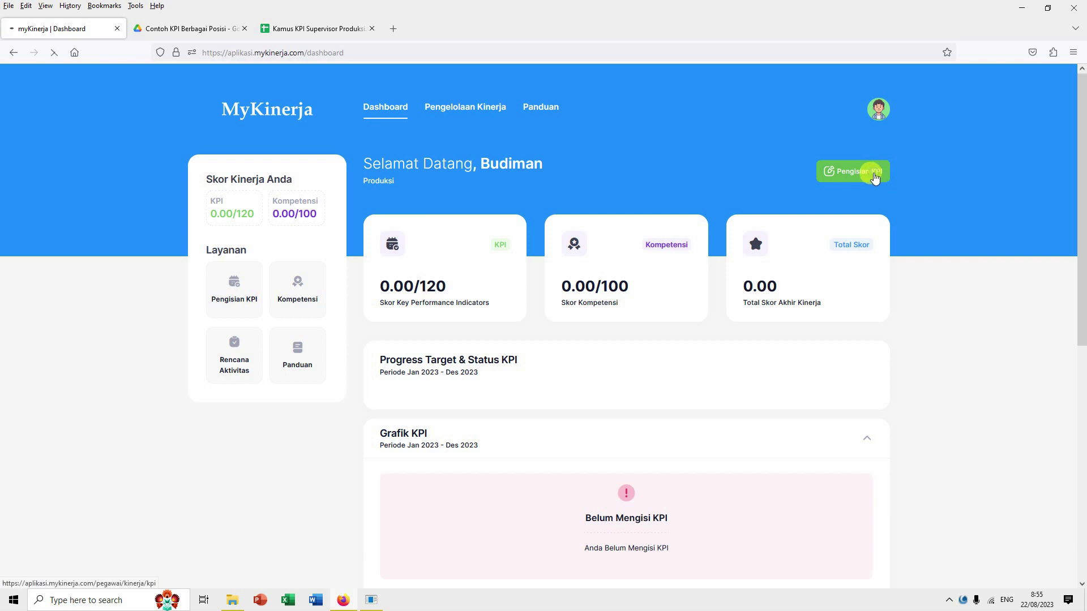
pyautogui.click(866, 168)
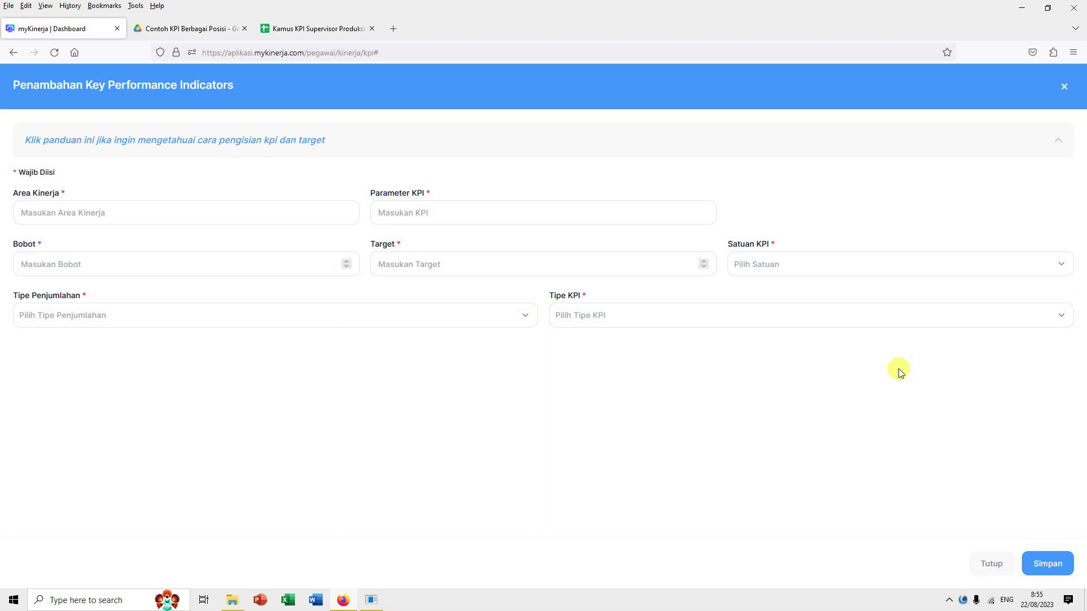
# Step: Enter area Kapasitas Produksi, parameter 'Jumlah produksi dalam unit', weight 25 and target 2500
pyautogui.click(243, 218)
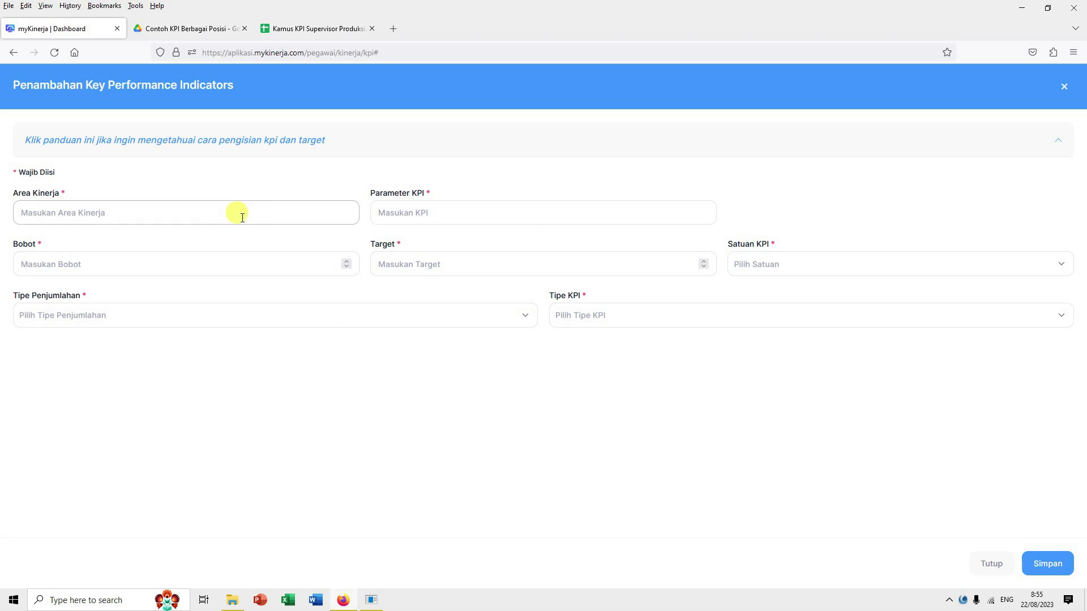
pyautogui.write('P')
pyautogui.press('BackSpace')
pyautogui.write('Kapasitas Produksi')
pyautogui.click(409, 211)
pyautogui.write('Jumlah produksi dalam unit')
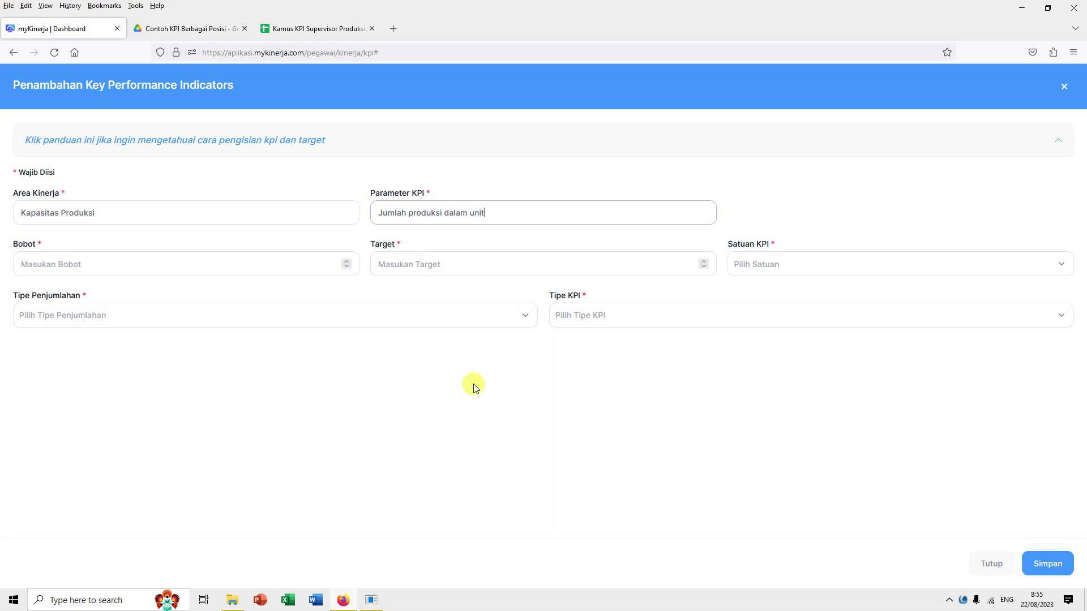
pyautogui.click(237, 265)
pyautogui.write('25')
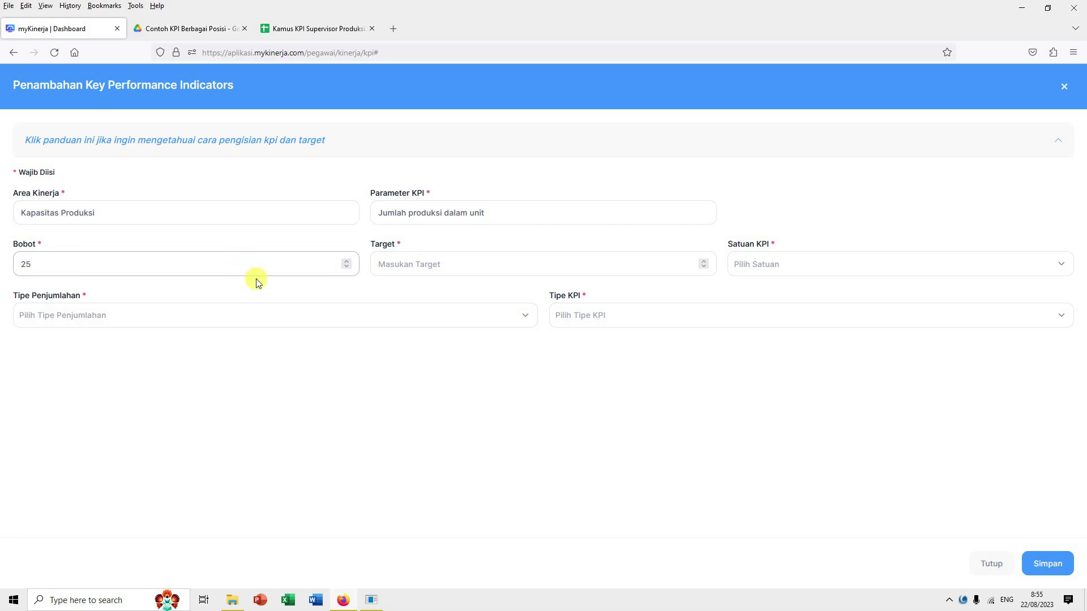
pyautogui.click(426, 263)
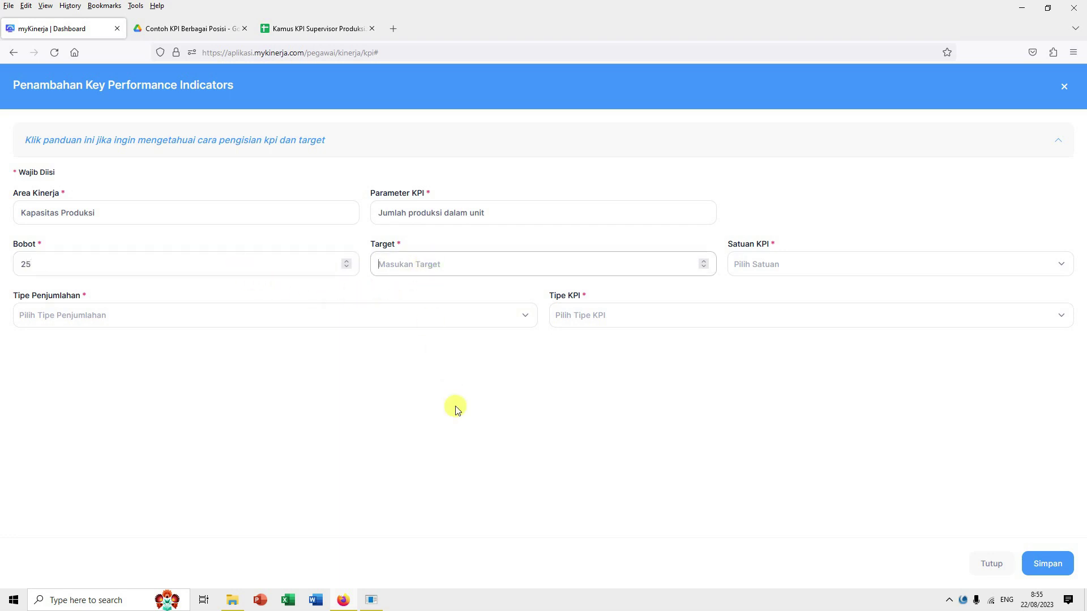
pyautogui.write('2500')
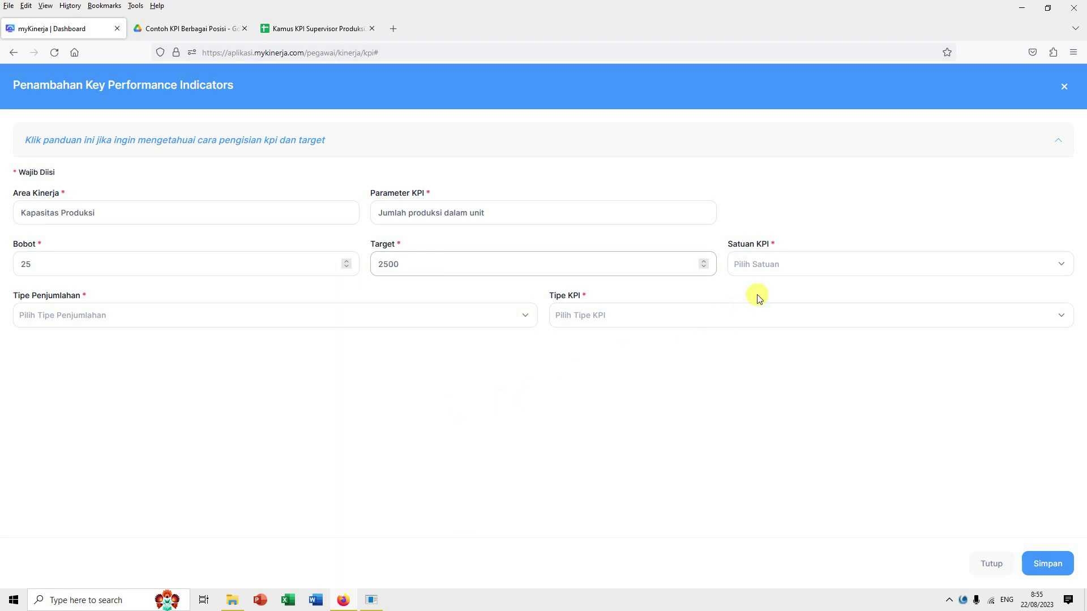
# Step: Set the KPI unit to Unit, aggregation to Akumulatif and direction to Maximize
pyautogui.click(786, 272)
pyautogui.scroll(-2, 798, 329)
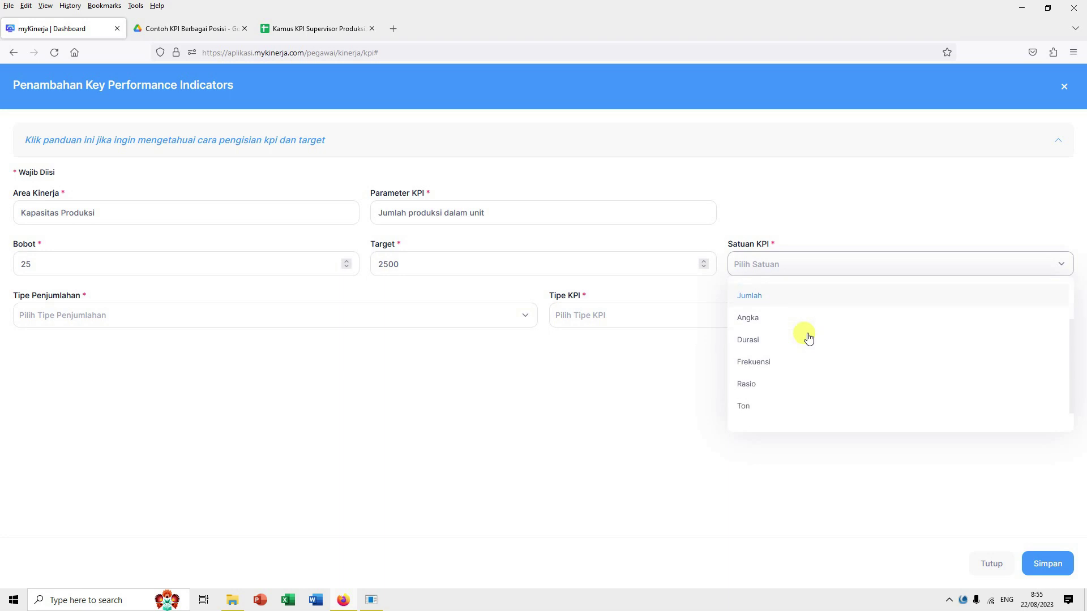
pyautogui.click(761, 415)
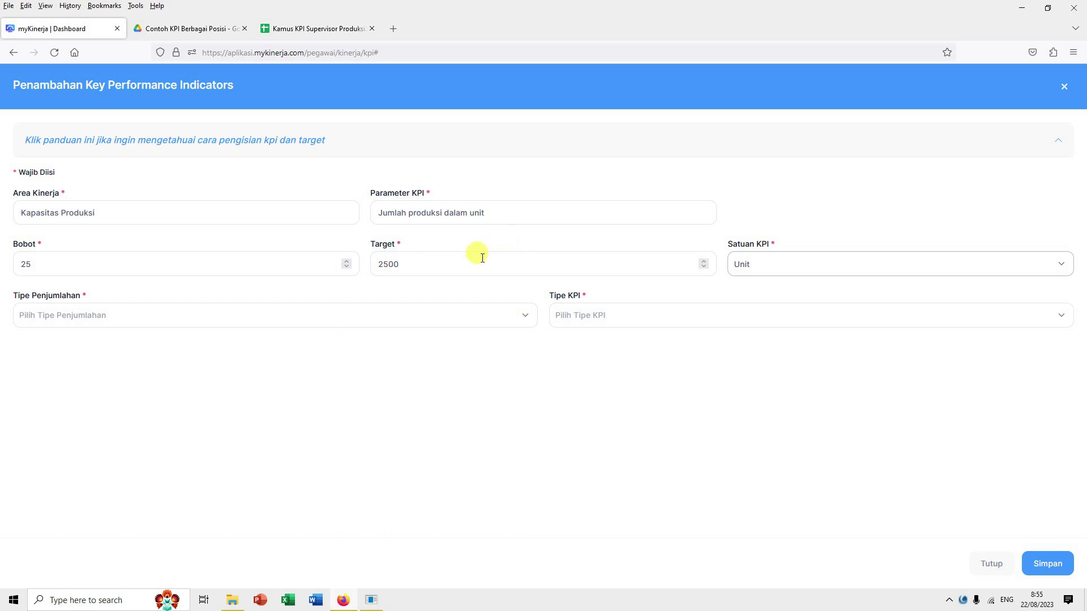
pyautogui.click(250, 318)
pyautogui.click(232, 351)
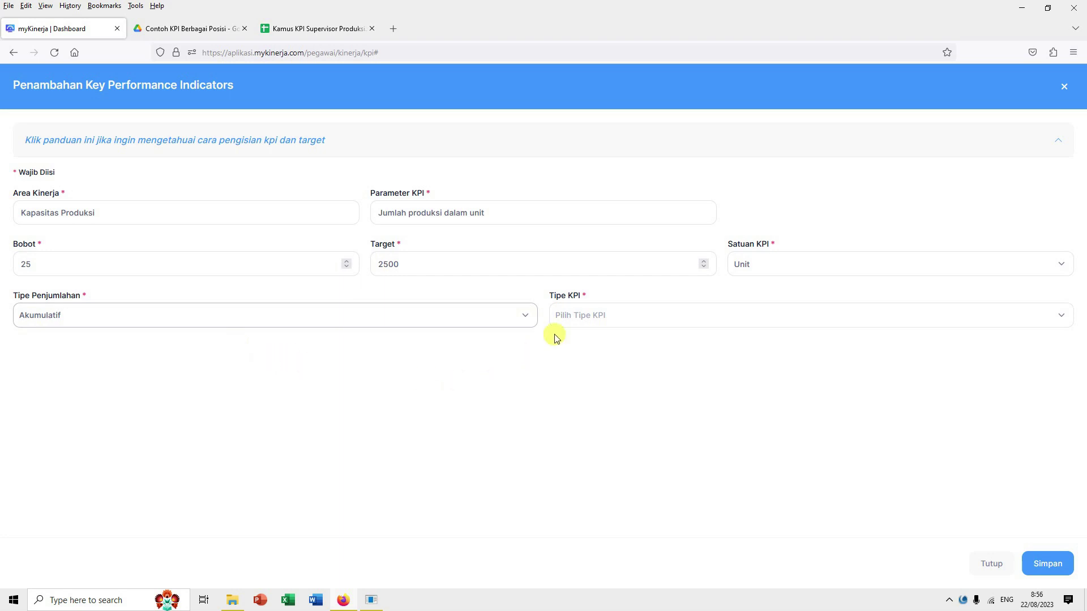
pyautogui.click(579, 327)
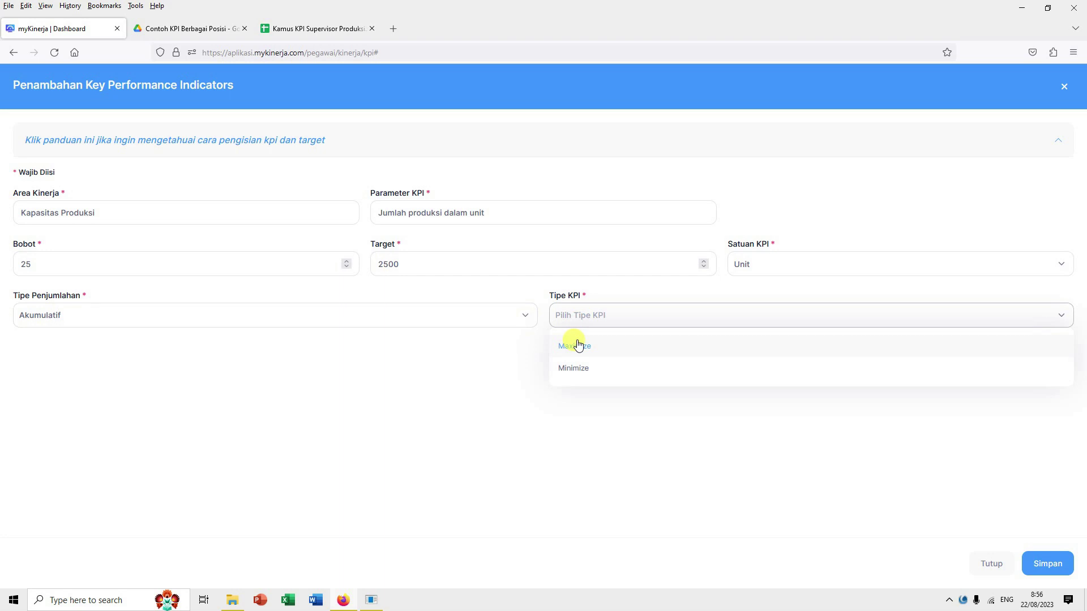
pyautogui.click(577, 345)
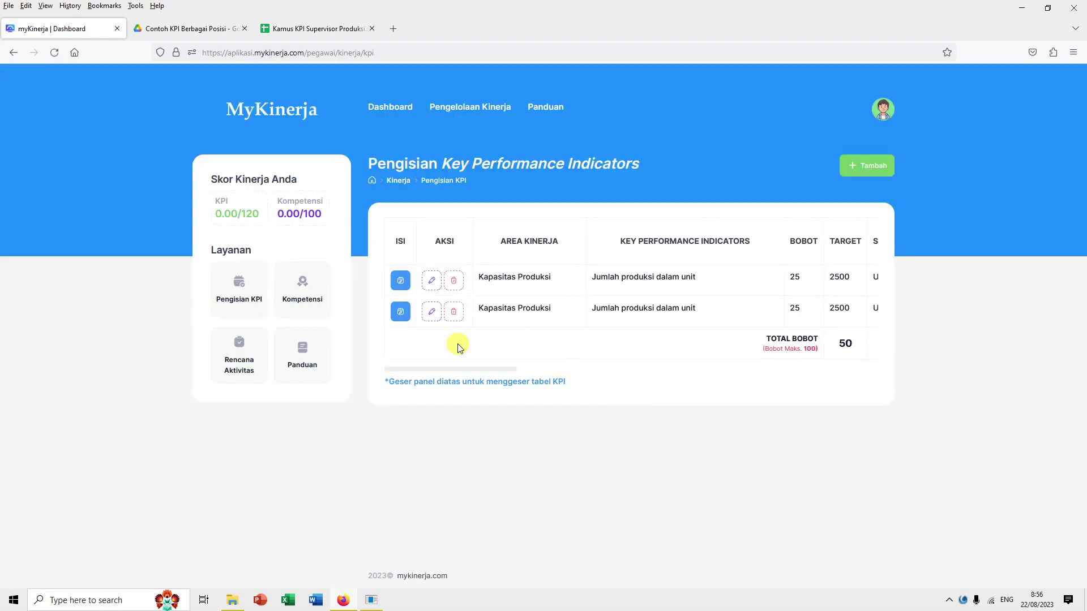
# Step: Delete the second Kapasitas Produksi row and confirm the deletion
pyautogui.click(453, 312)
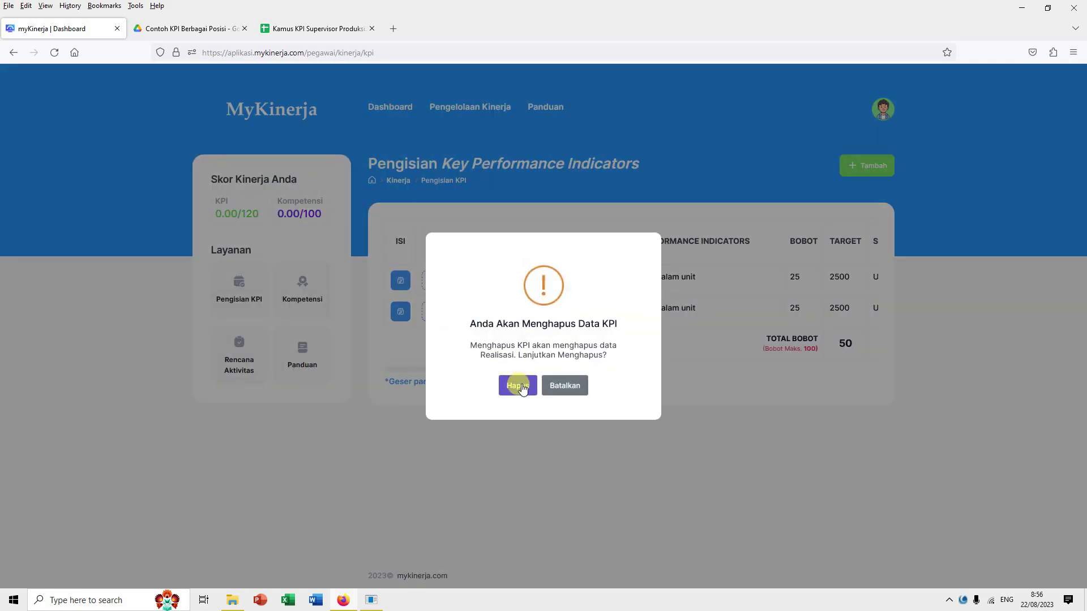
pyautogui.click(521, 387)
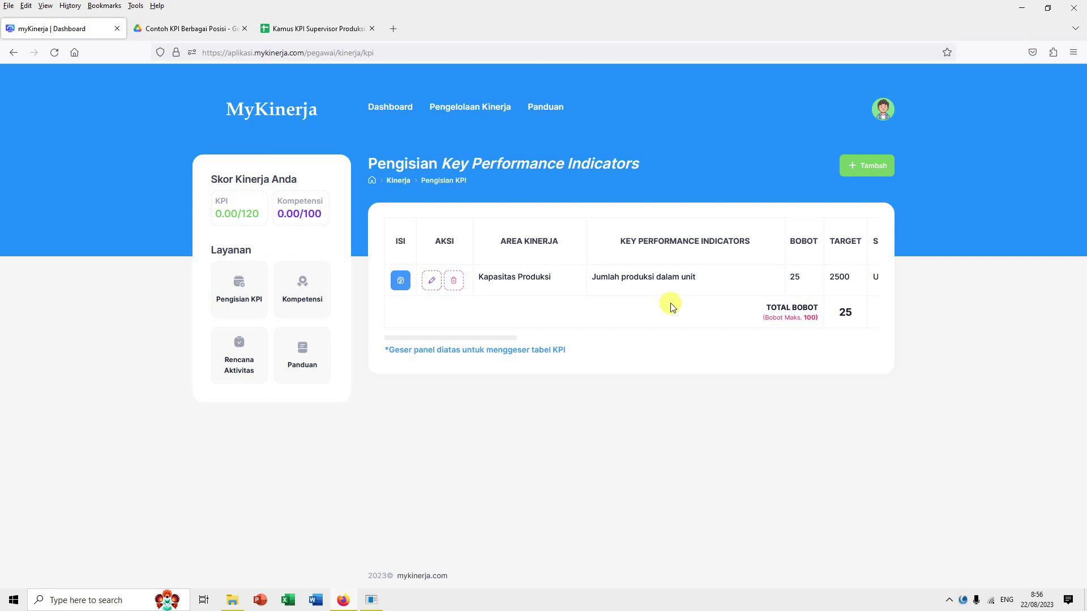
pyautogui.click(866, 170)
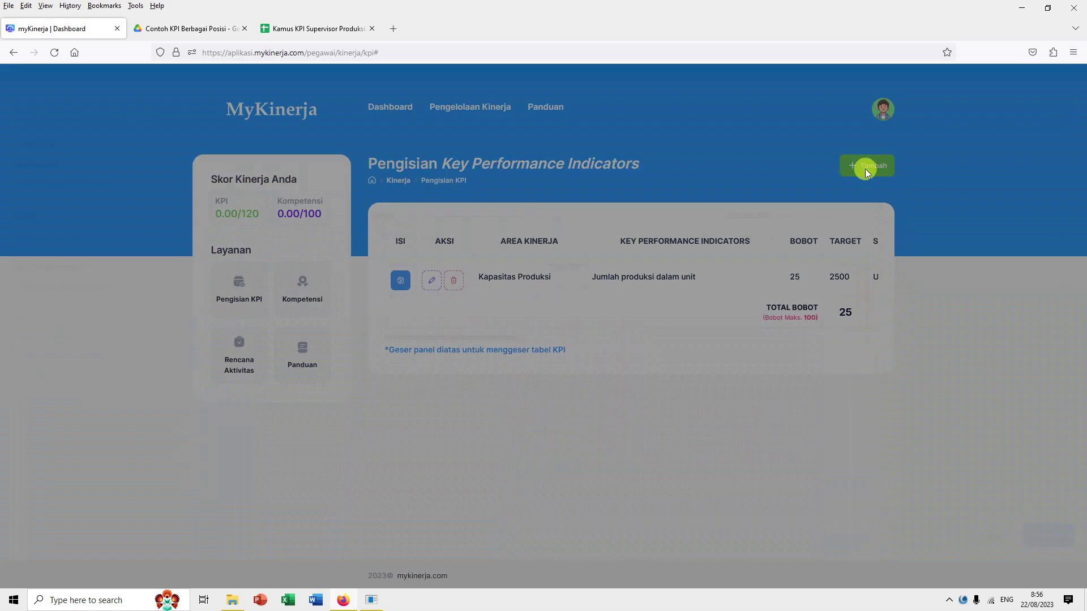
# Step: Enter area Utilisasi Mesin, parameter 'Tingkat utilisasi mesin', weight 25 and a target value
pyautogui.click(210, 210)
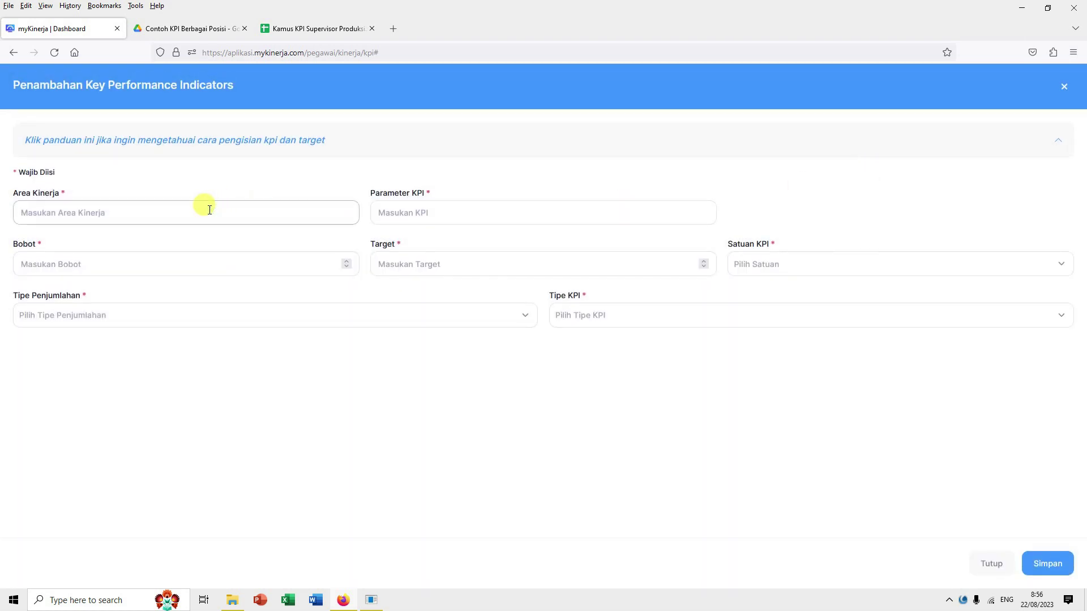
pyautogui.write('Utilisasi Mesin')
pyautogui.click(400, 214)
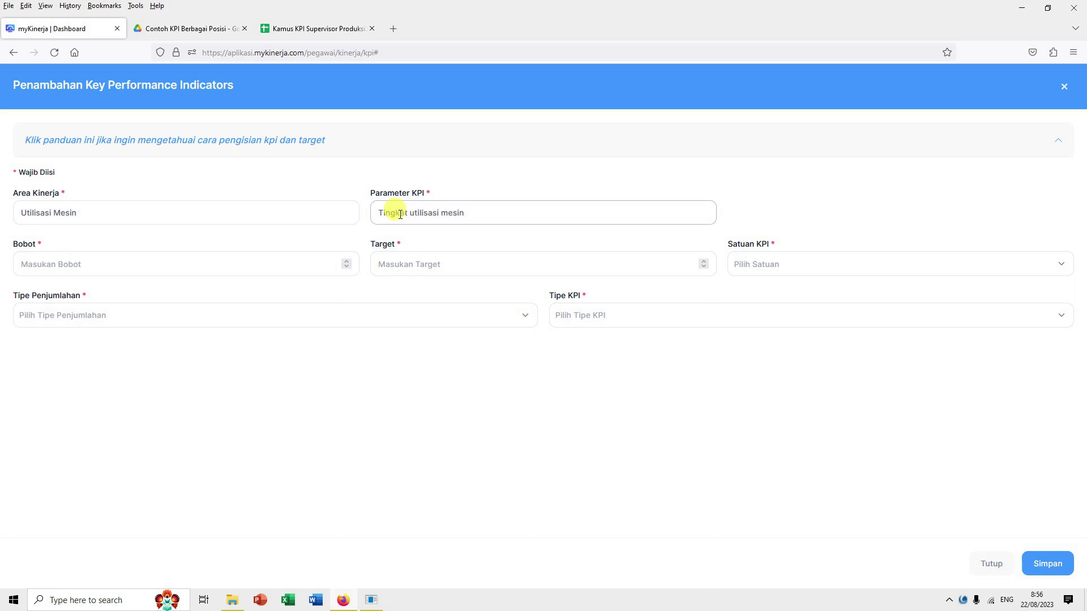
pyautogui.click(284, 263)
pyautogui.write('25')
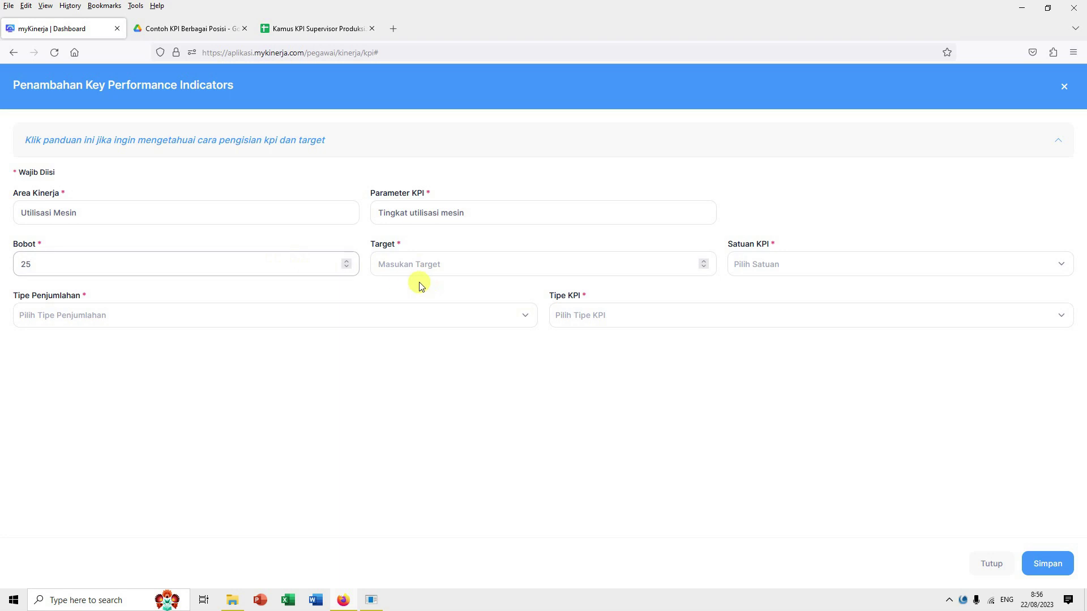
pyautogui.click(451, 266)
pyautogui.write('1')
pyautogui.press('BackSpace')
pyautogui.press('BackSpace')
pyautogui.press('BackSpace')
pyautogui.write('95')
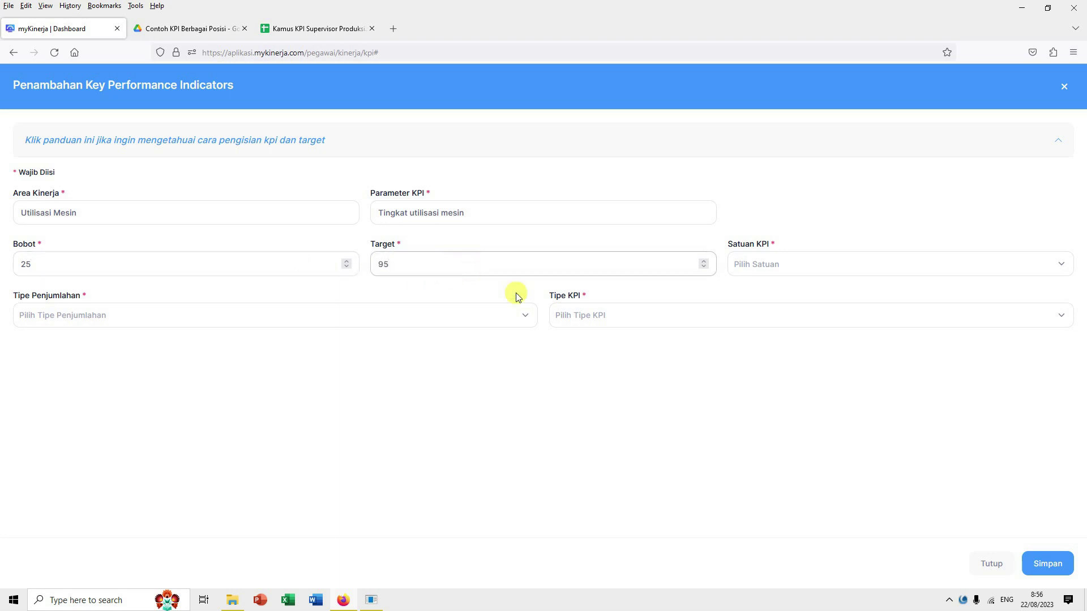
# Step: Choose Persentase, correct the target to 90, pick Rata-rata and Maximize, and save
pyautogui.click(771, 270)
pyautogui.click(766, 321)
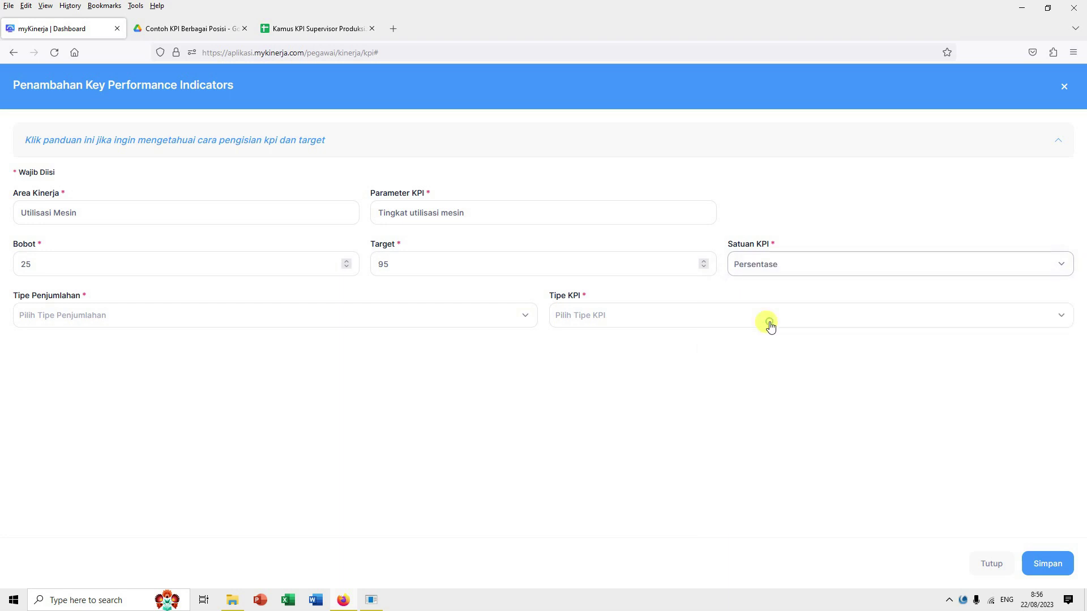
pyautogui.doubleClick(400, 266)
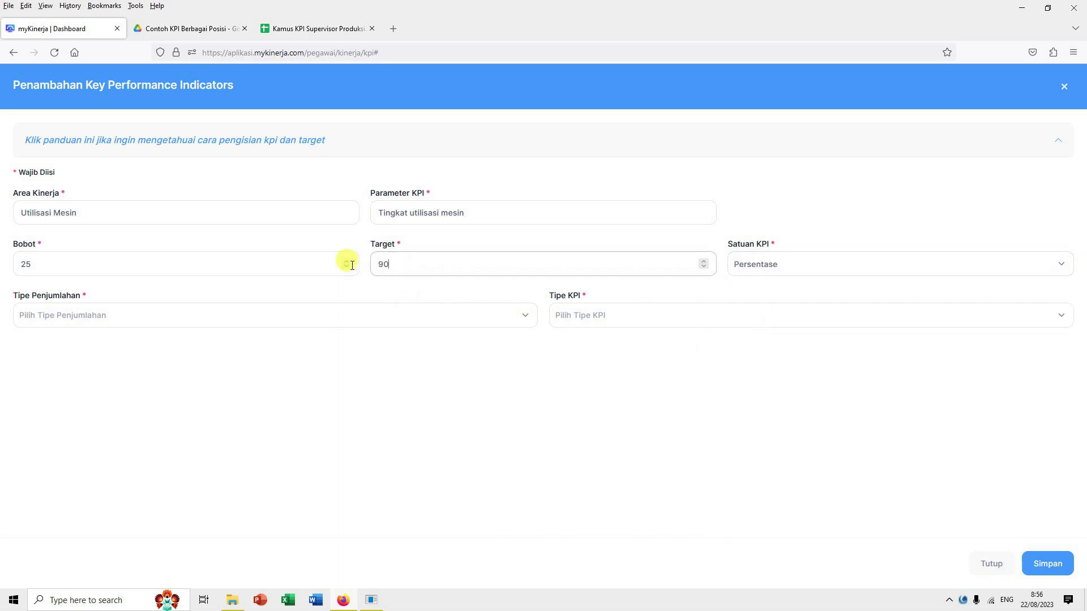
pyautogui.click(293, 324)
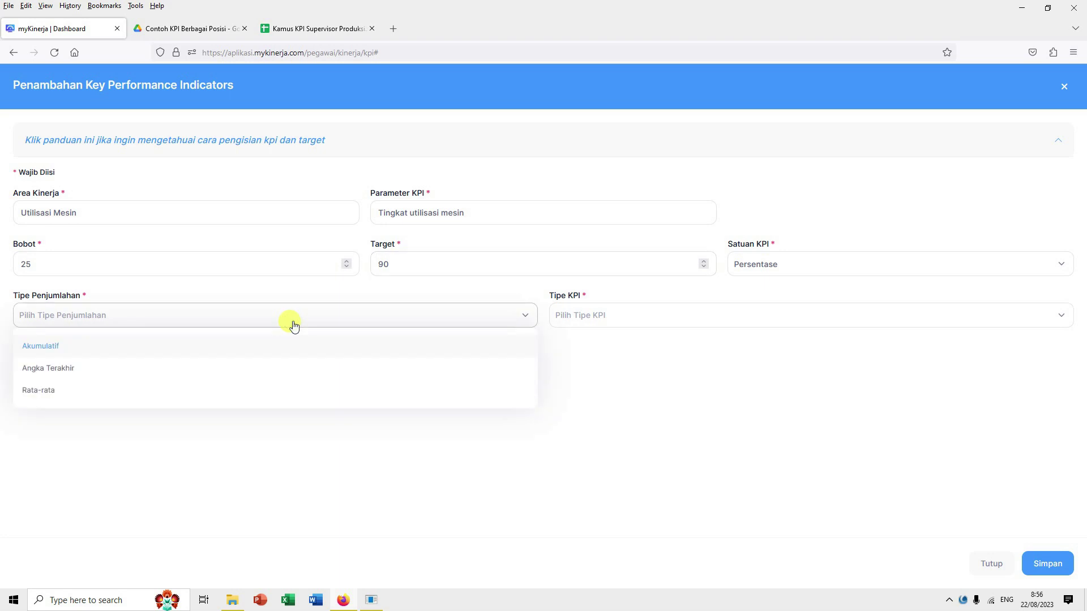
pyautogui.click(223, 390)
pyautogui.click(602, 317)
pyautogui.click(597, 347)
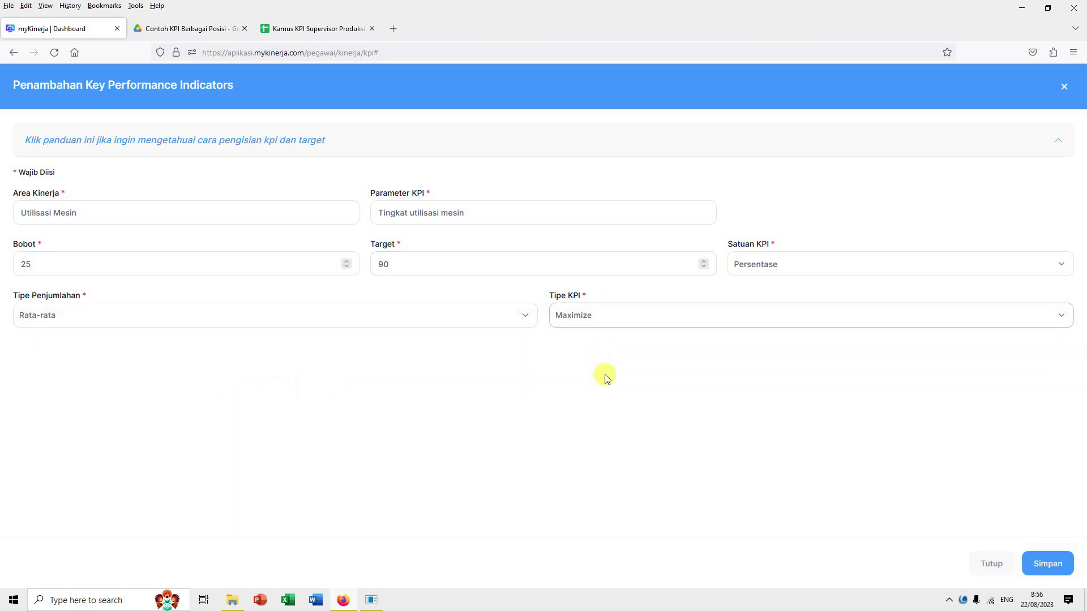
pyautogui.click(602, 420)
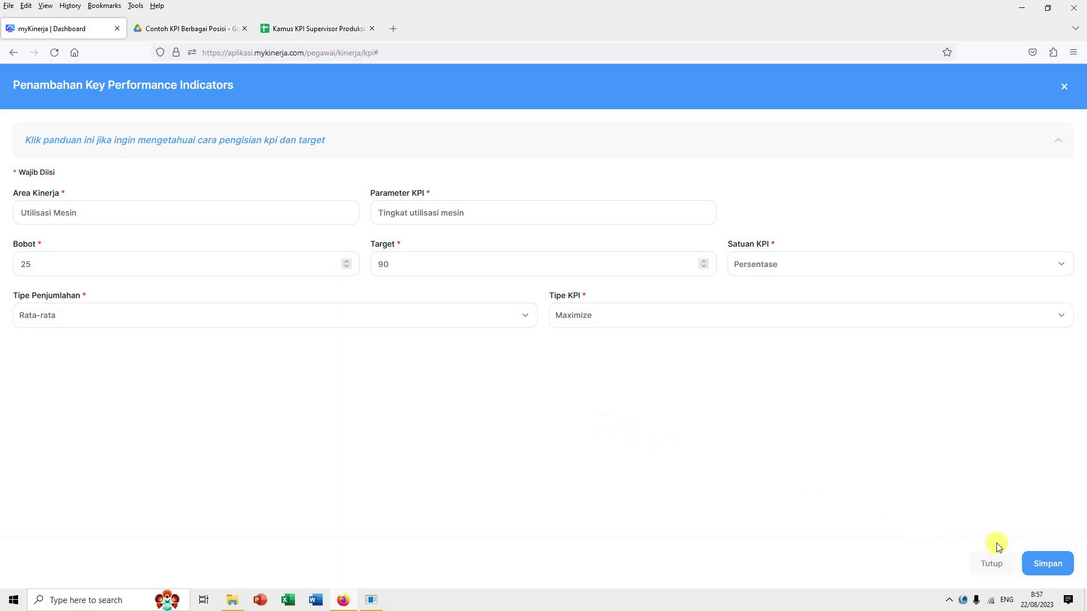
pyautogui.click(1048, 564)
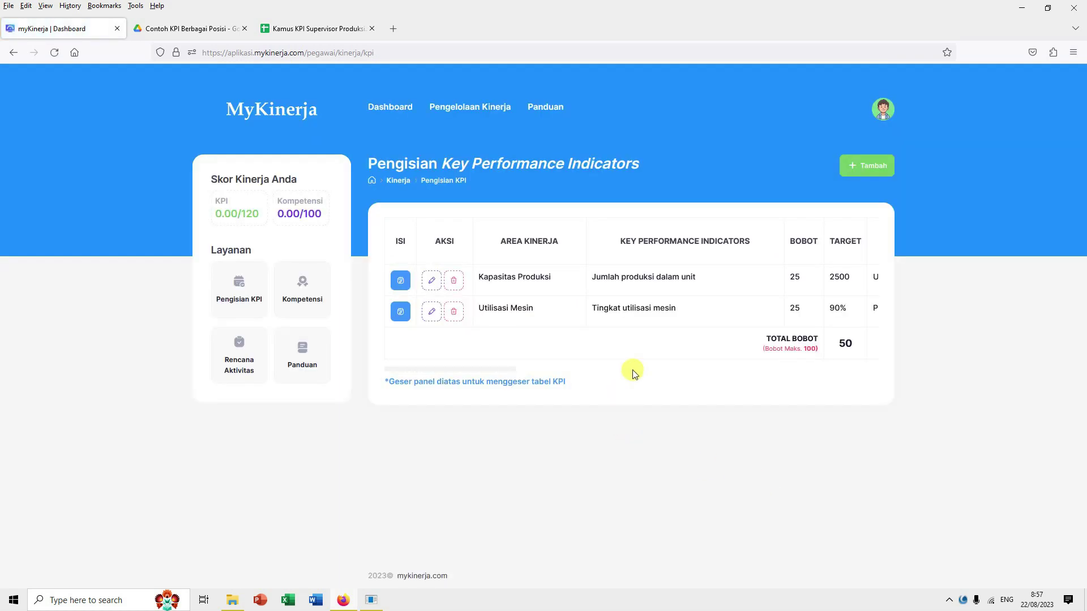
# Step: Add a third KPI: Mutu Produksi, 'Persentase produk yang lolos QC', weight 25, target 99
pyautogui.click(872, 166)
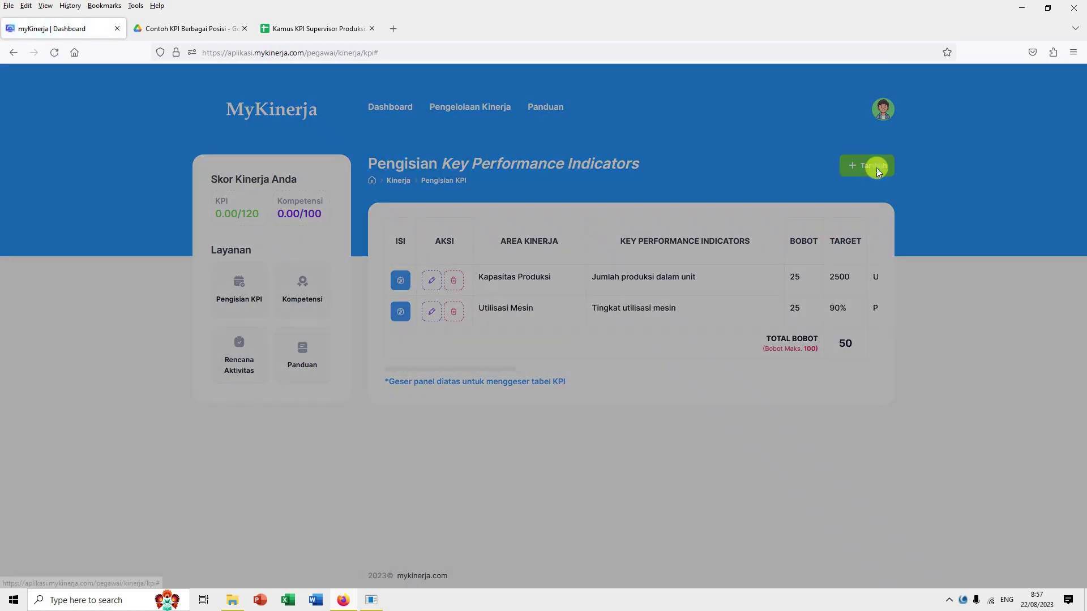
pyautogui.click(148, 214)
pyautogui.write('Mutu Produksi')
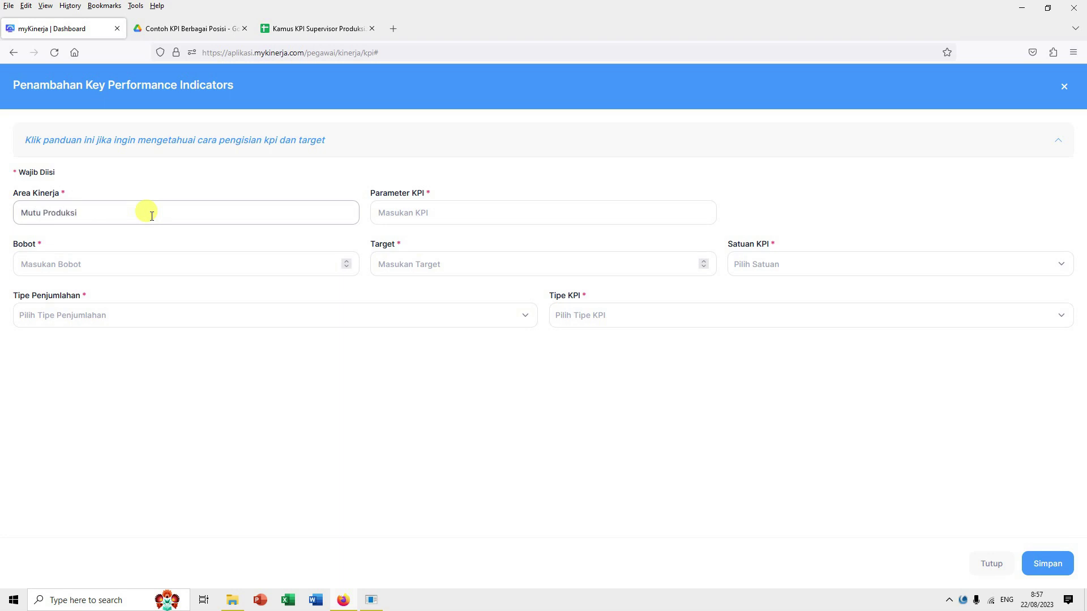
pyautogui.click(399, 221)
pyautogui.write('Ting')
pyautogui.press('BackSpace')
pyautogui.press('BackSpace')
pyautogui.press('BackSpace')
pyautogui.press('BackSpace')
pyautogui.write('Persentase produk yang lolos QC')
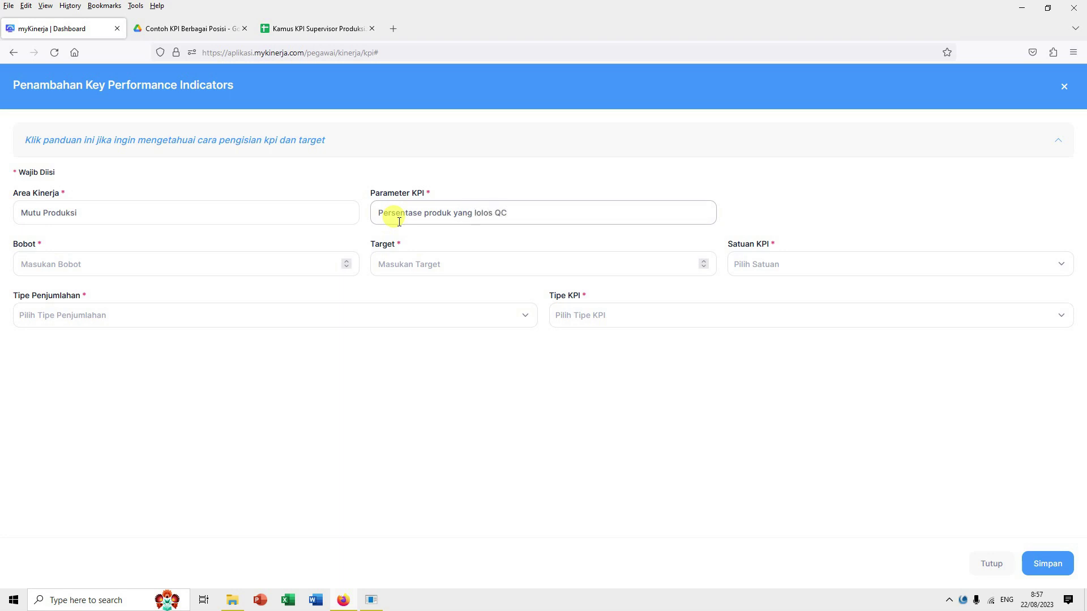
pyautogui.click(249, 266)
pyautogui.write('25')
pyautogui.click(424, 262)
pyautogui.write('100')
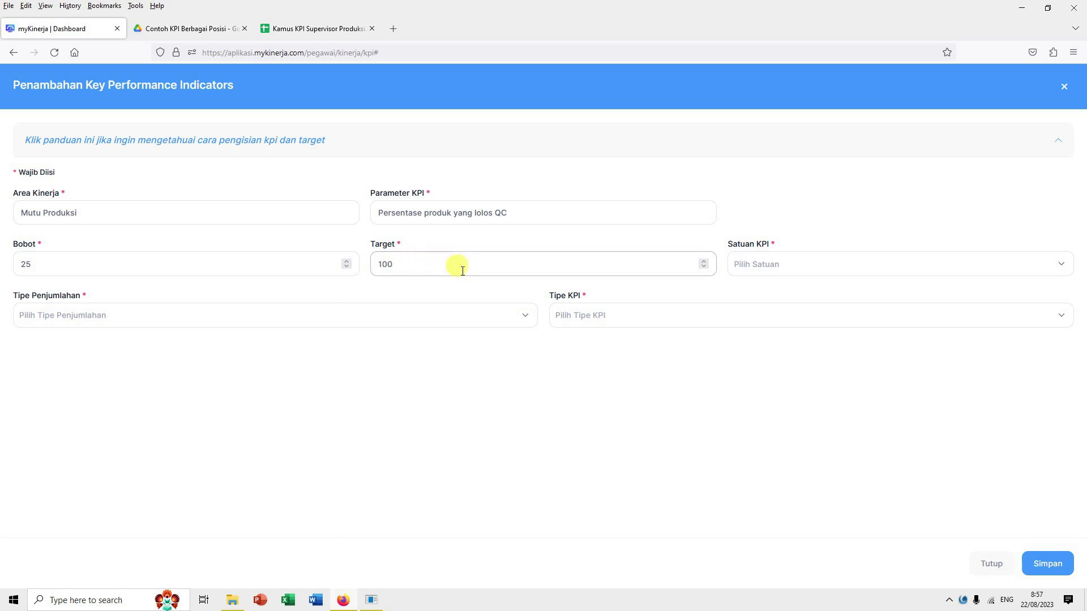
pyautogui.moveTo(413, 265); pyautogui.dragTo(340, 267)
pyautogui.write('99')
# Step: Choose Persentase, Rata-rata and Maximize, then save the Mutu Produksi KPI
pyautogui.click(782, 267)
pyautogui.click(777, 319)
pyautogui.click(367, 321)
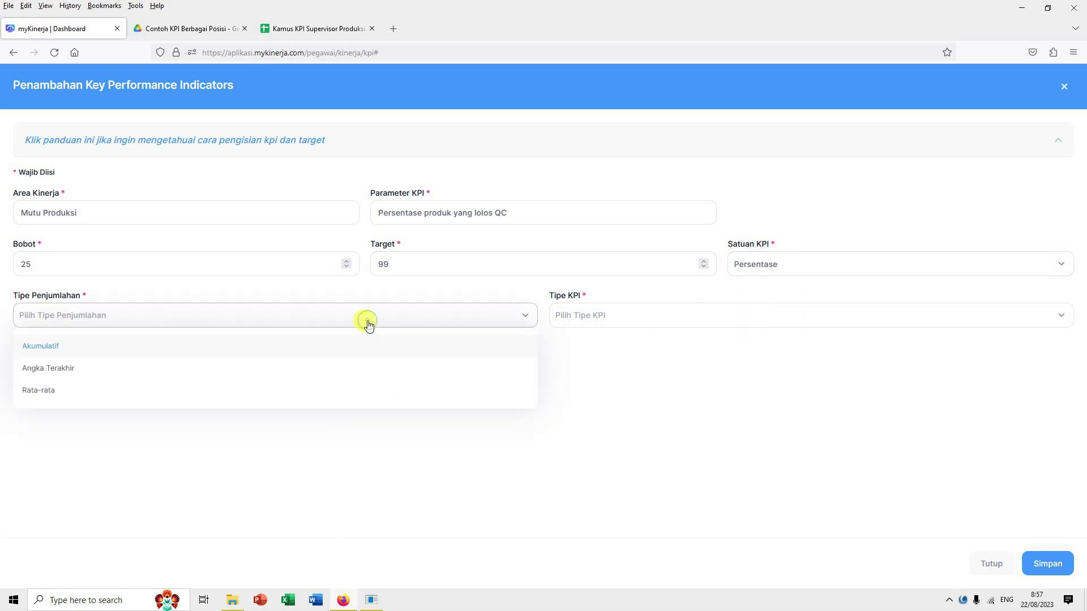
pyautogui.click(313, 392)
pyautogui.click(647, 321)
pyautogui.click(635, 345)
pyautogui.click(1045, 564)
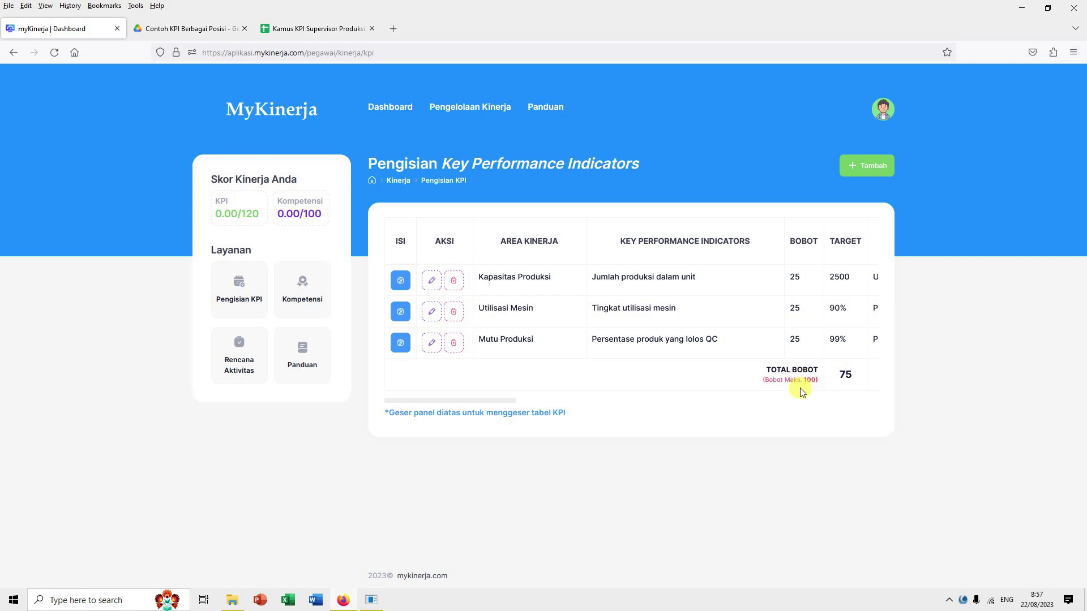
# Step: Add a fourth KPI: Rencana Produksi, 'Tingkat realisasi produksi vs rencana', weight 25, target 100
pyautogui.click(868, 171)
pyautogui.click(152, 212)
pyautogui.write('Rencana Produksi')
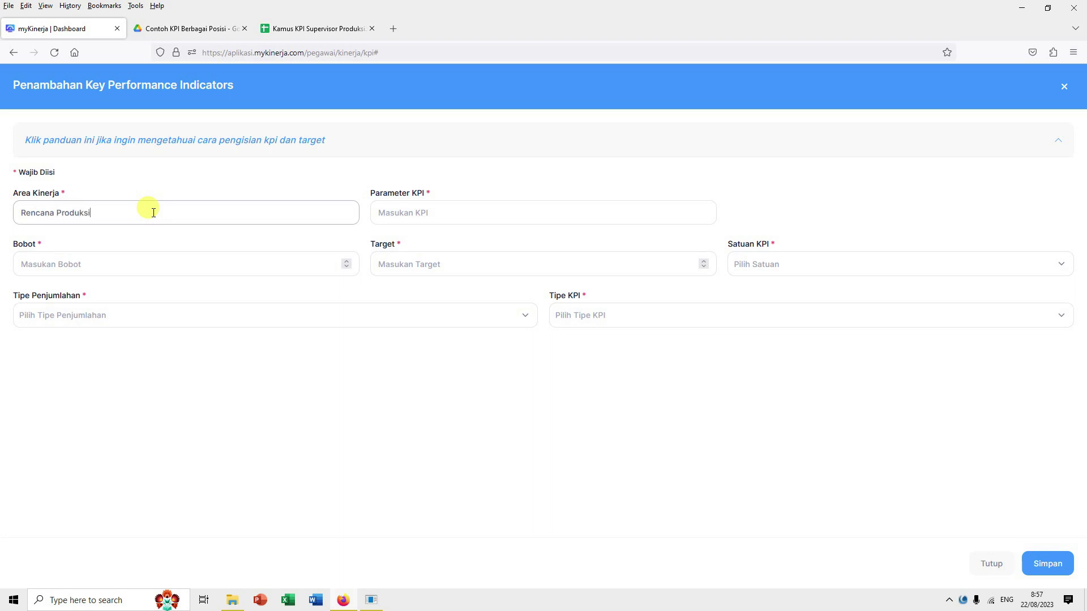
pyautogui.click(404, 214)
pyautogui.write('Tingkat realisasi produksi vs')
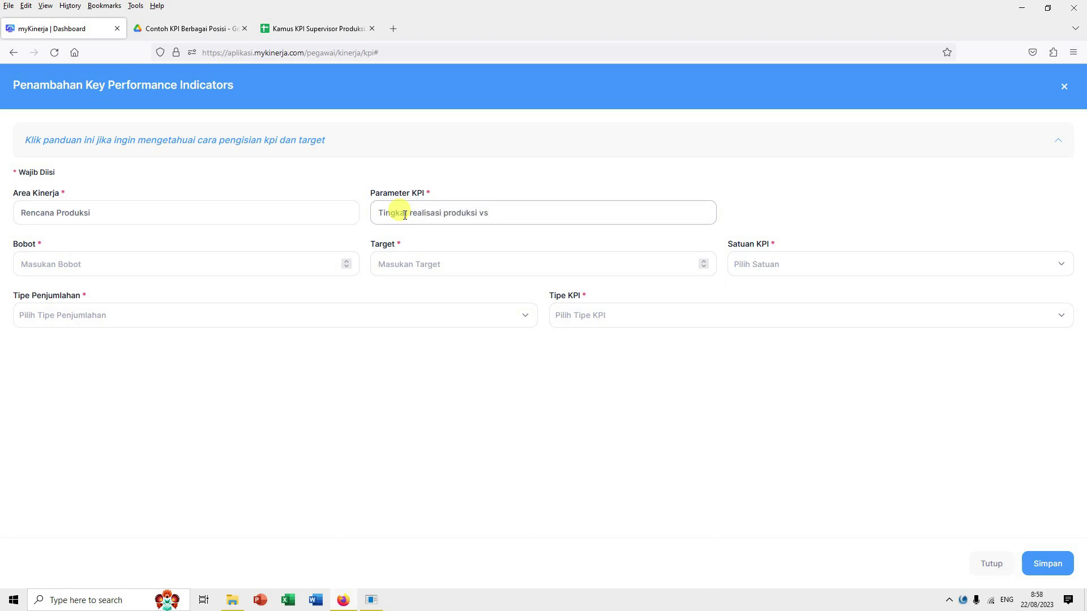
pyautogui.click(235, 265)
pyautogui.write('25')
pyautogui.click(403, 265)
pyautogui.write('100')
# Step: Choose Persentase, Rata-rata and Maximize, then save the Rencana Produksi KPI
pyautogui.click(745, 267)
pyautogui.click(756, 318)
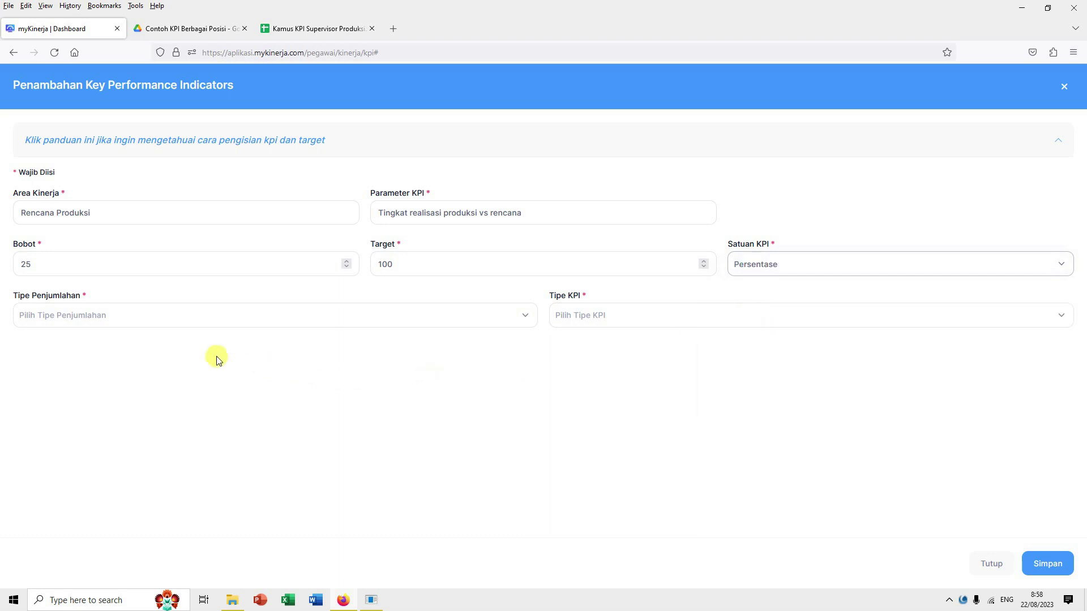
pyautogui.click(203, 322)
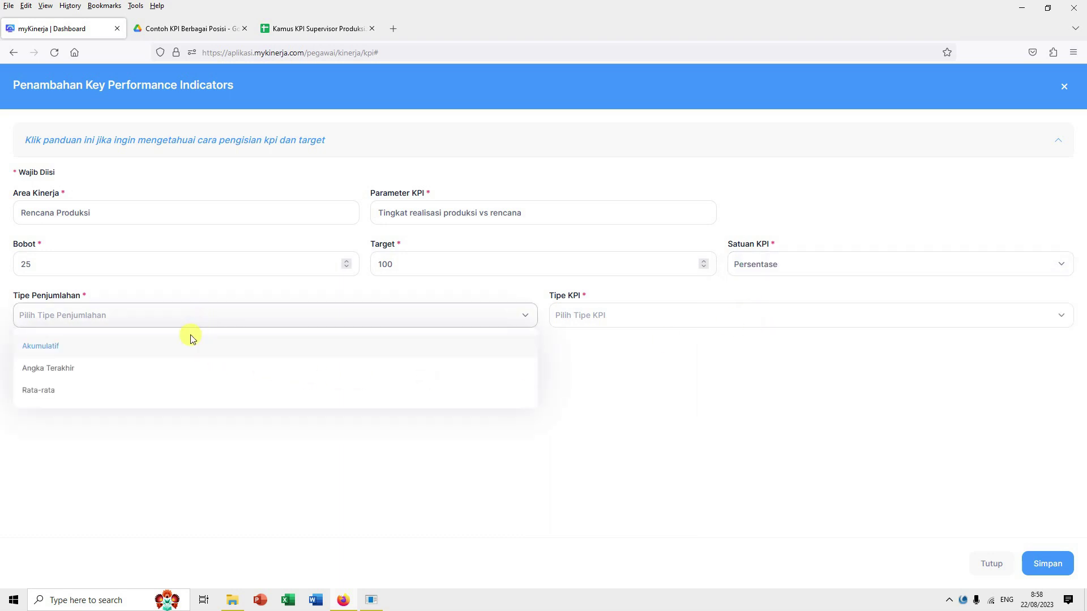
pyautogui.click(146, 387)
pyautogui.click(618, 317)
pyautogui.click(602, 346)
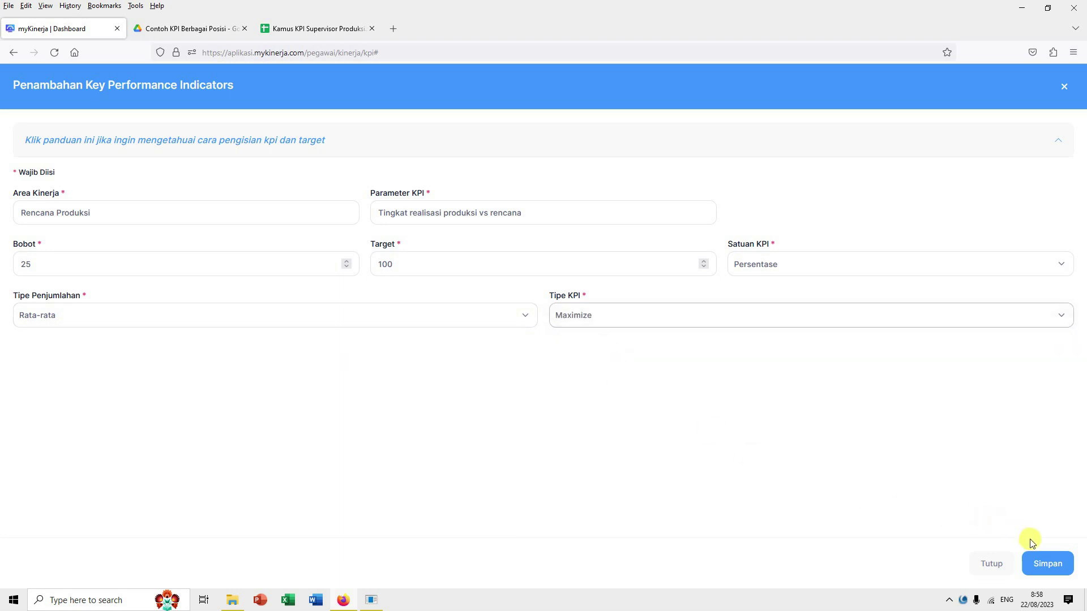
pyautogui.click(1041, 565)
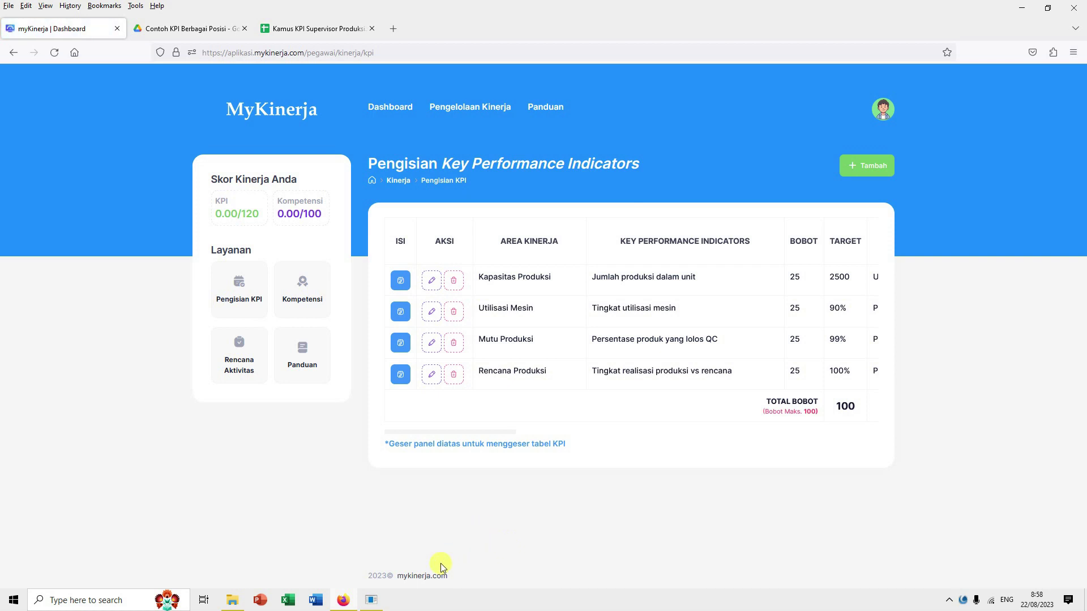
pyautogui.moveTo(369, 605)
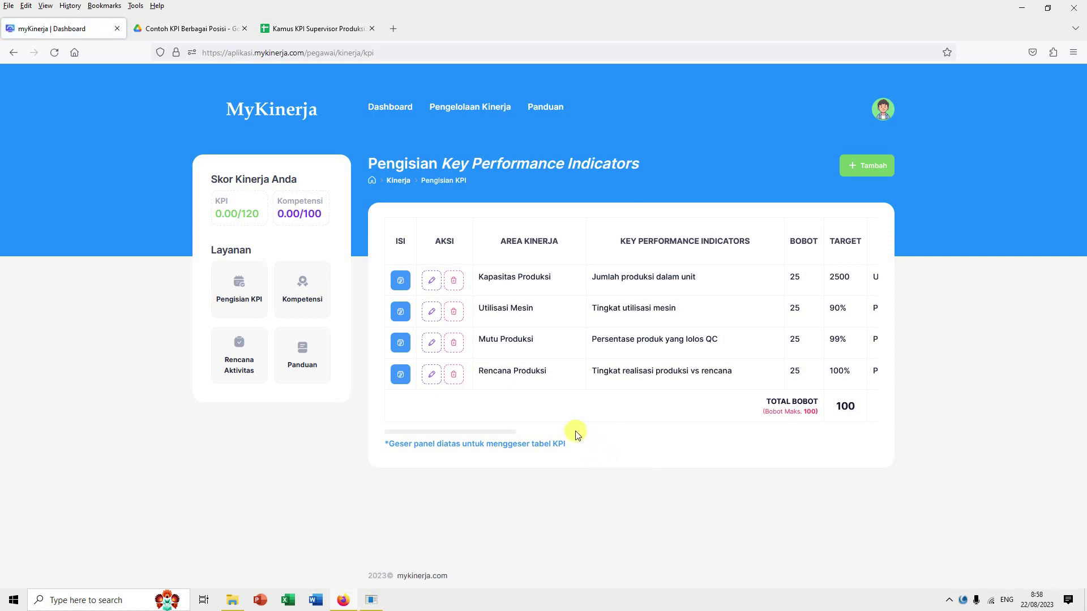
pyautogui.moveTo(502, 437); pyautogui.dragTo(640, 434)
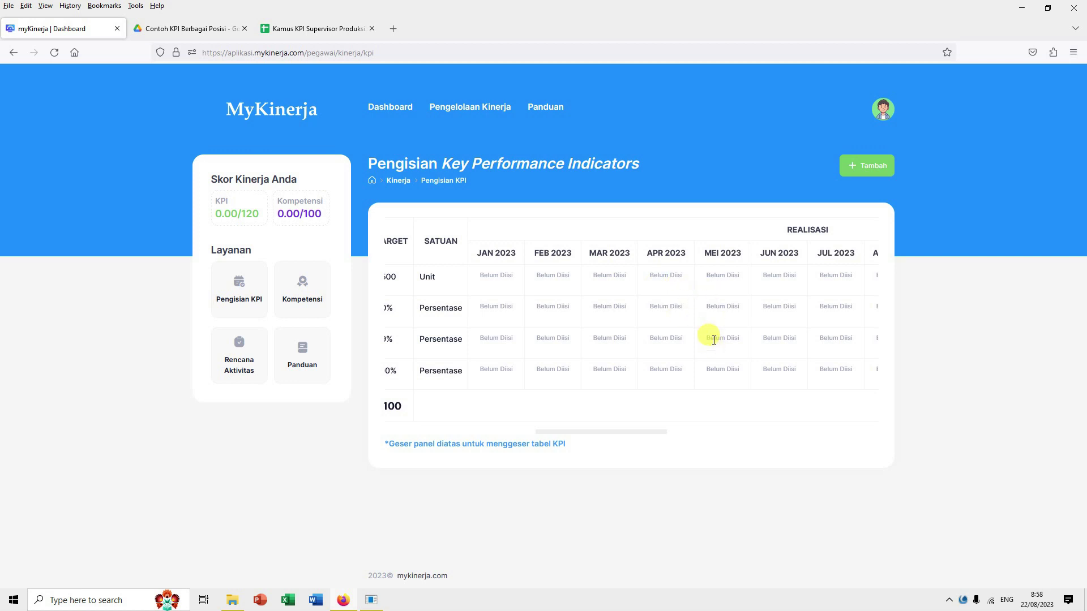
pyautogui.moveTo(662, 436); pyautogui.dragTo(499, 434)
pyautogui.click(401, 281)
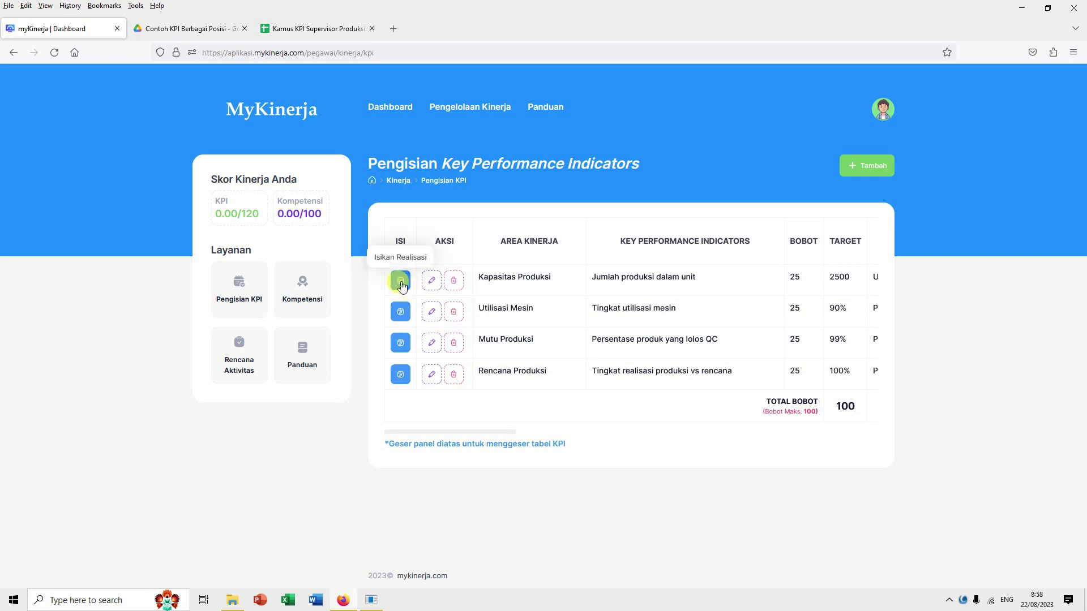
# Step: Enter Kapasitas Produksi realisations 200, 210, 220 and 230 for Jan–Apr 2023 and save
pyautogui.click(401, 282)
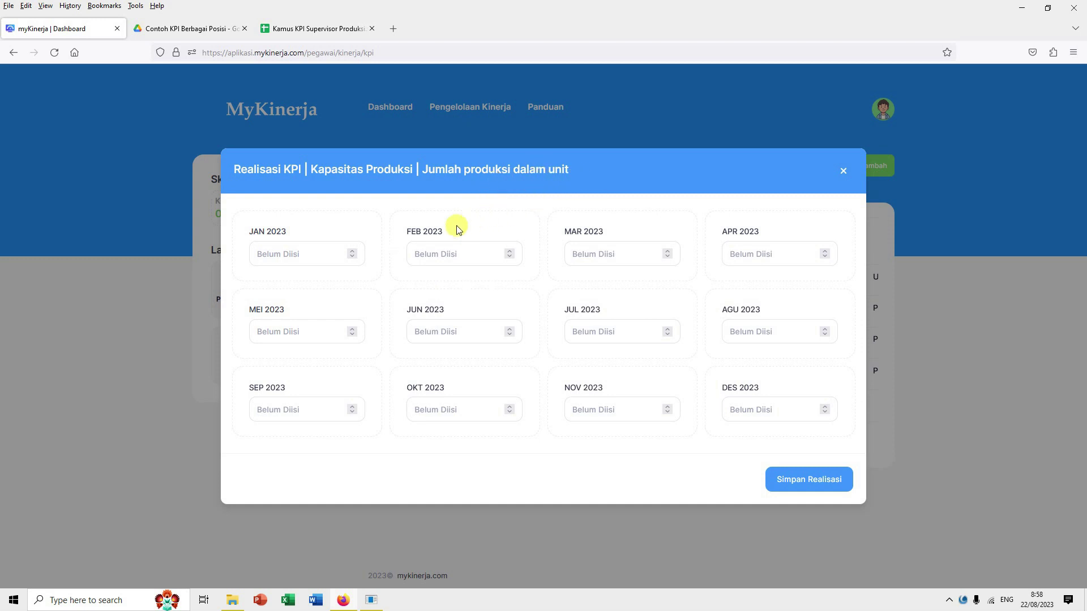
pyautogui.click(319, 255)
pyautogui.write('200')
pyautogui.click(421, 253)
pyautogui.write('210')
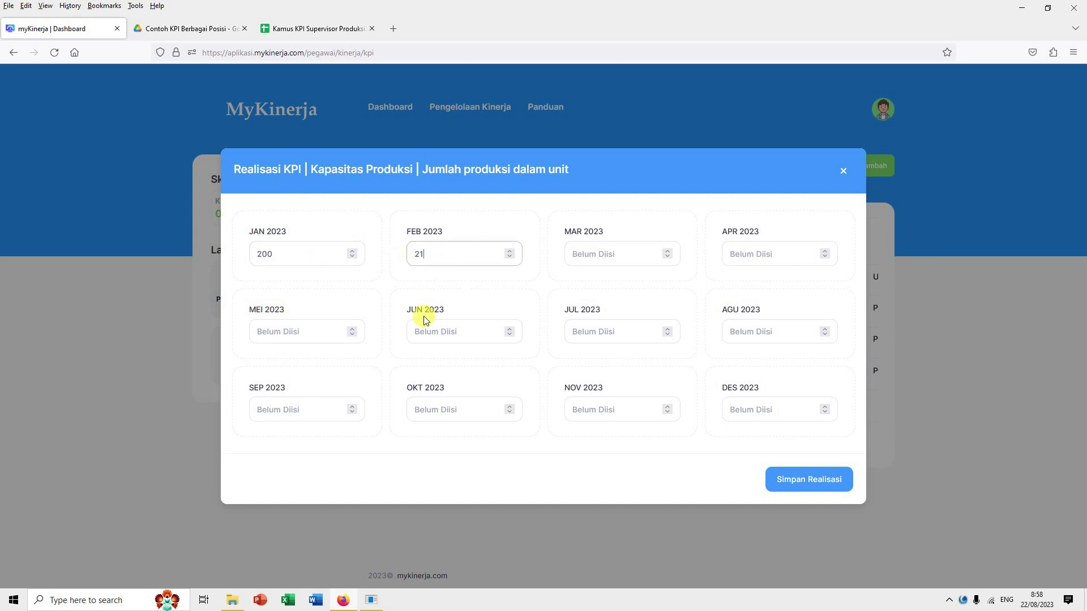
pyautogui.click(589, 257)
pyautogui.write('220')
pyautogui.click(743, 253)
pyautogui.write('2')
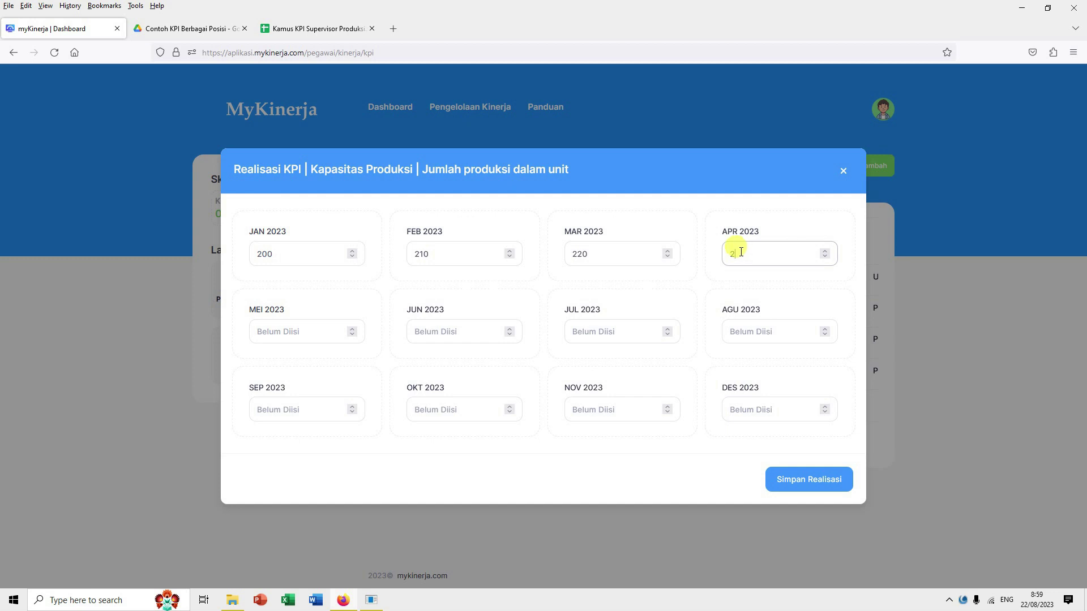
pyautogui.write('30')
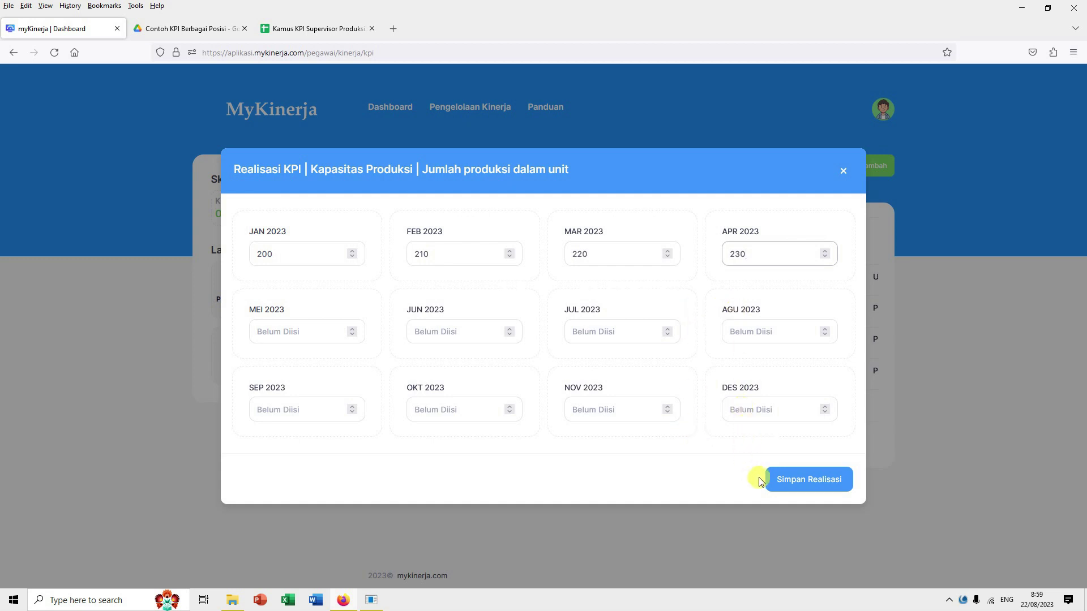
pyautogui.click(803, 482)
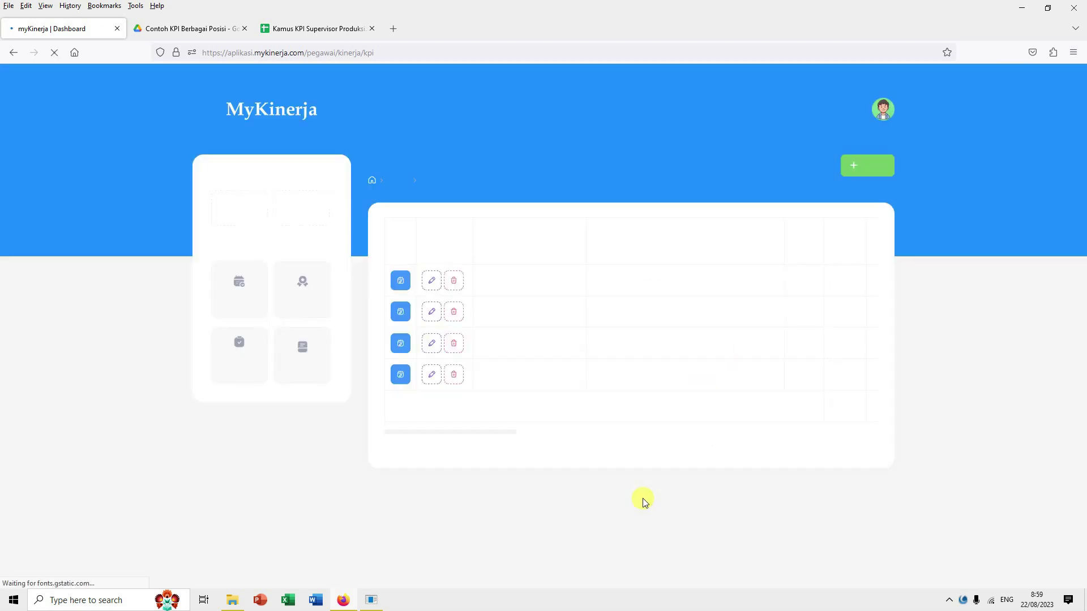
# Step: Review the KPI table's saved values, then bring up the Utilisasi Mesin realisation form
pyautogui.moveTo(504, 433); pyautogui.dragTo(645, 432)
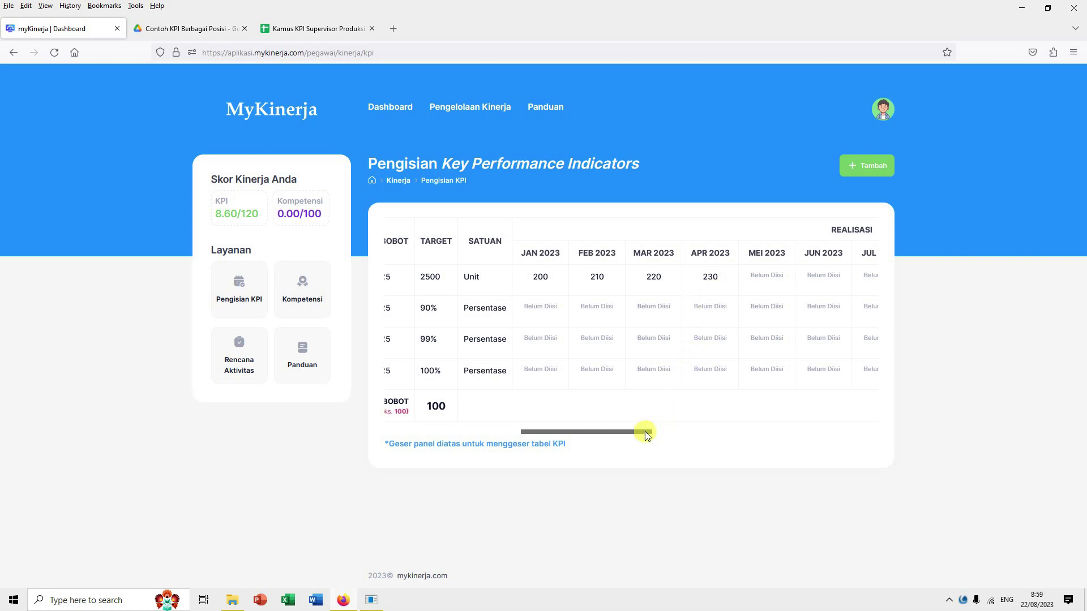
pyautogui.moveTo(646, 433); pyautogui.dragTo(505, 425)
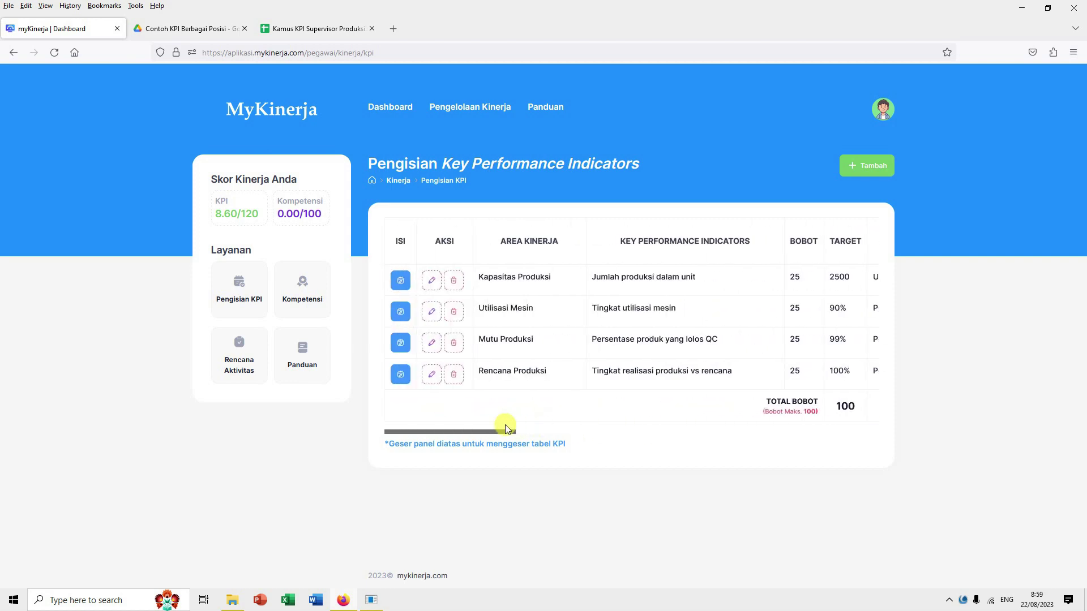
pyautogui.click(400, 311)
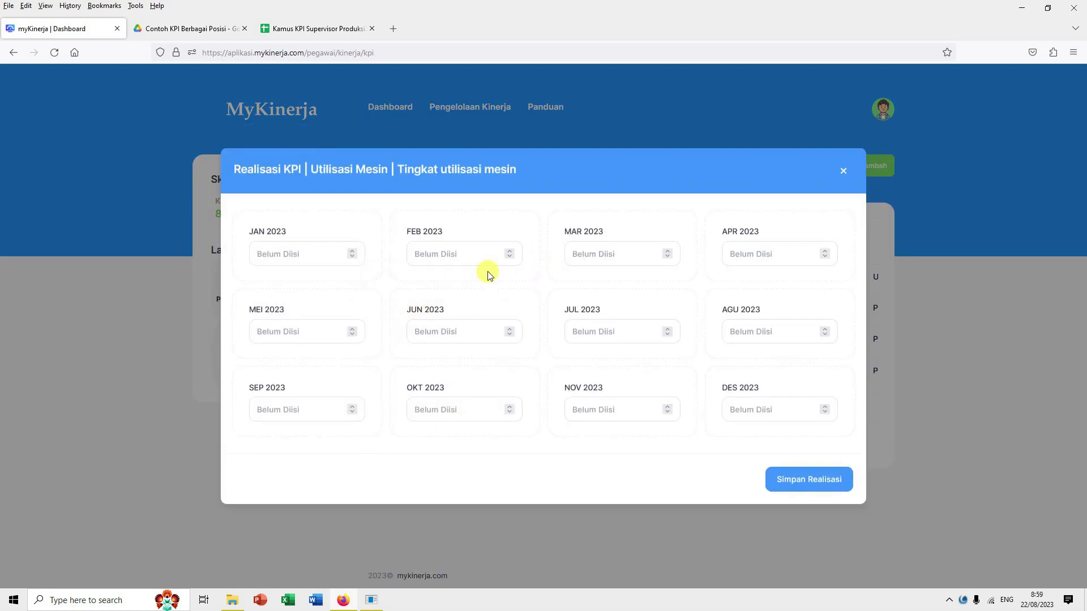
# Step: Save Utilisasi Mesin realisations 85, 80, 87 and 90 percent for Jan–Apr 2023 and check the table
pyautogui.click(326, 251)
pyautogui.write('85')
pyautogui.click(455, 255)
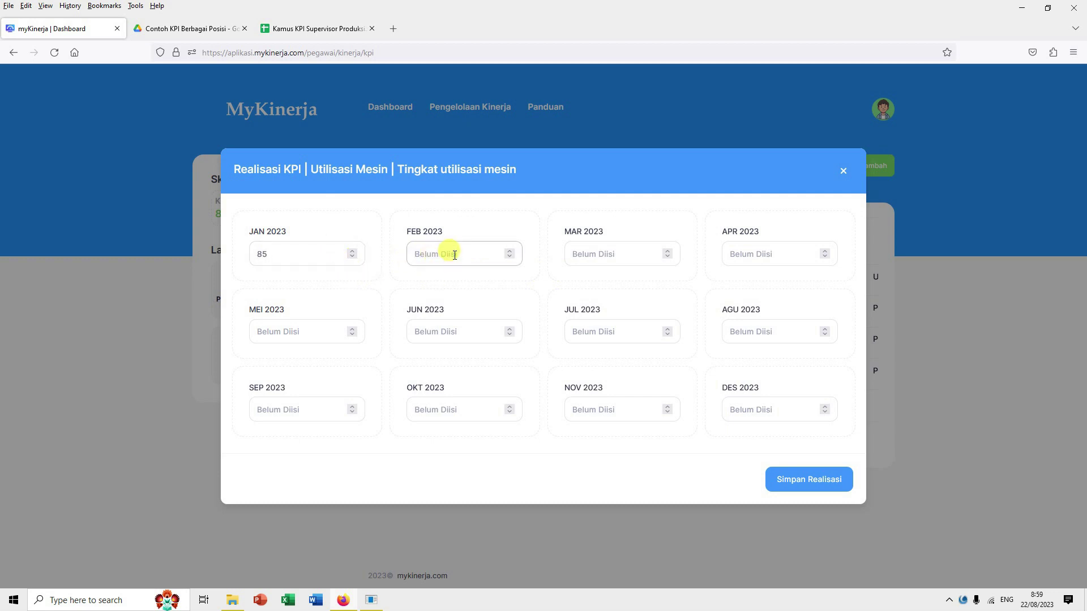
pyautogui.write('80')
pyautogui.click(607, 255)
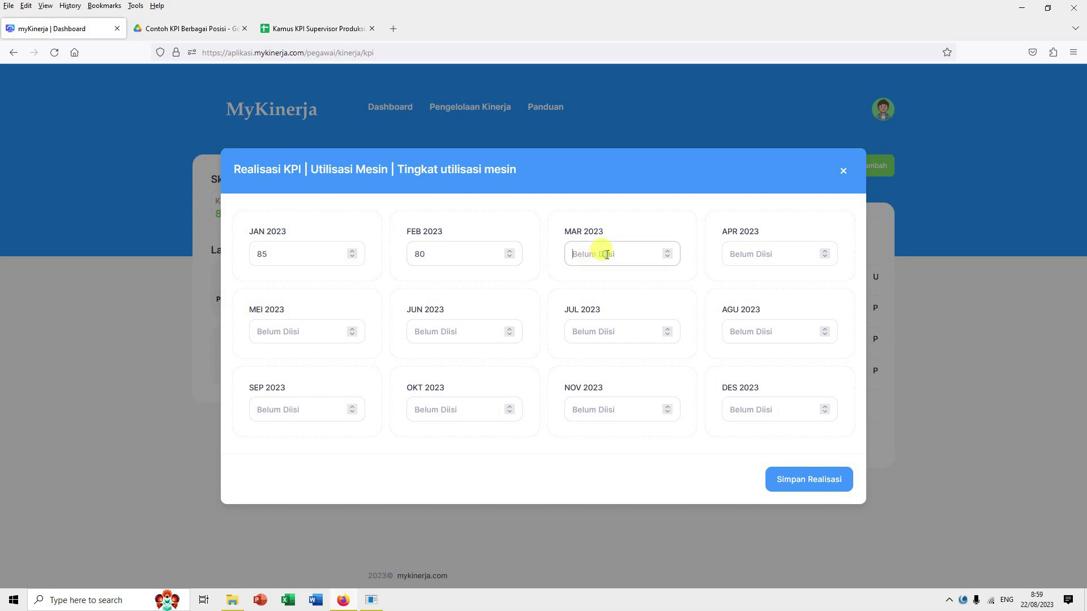
pyautogui.write('87')
pyautogui.click(749, 256)
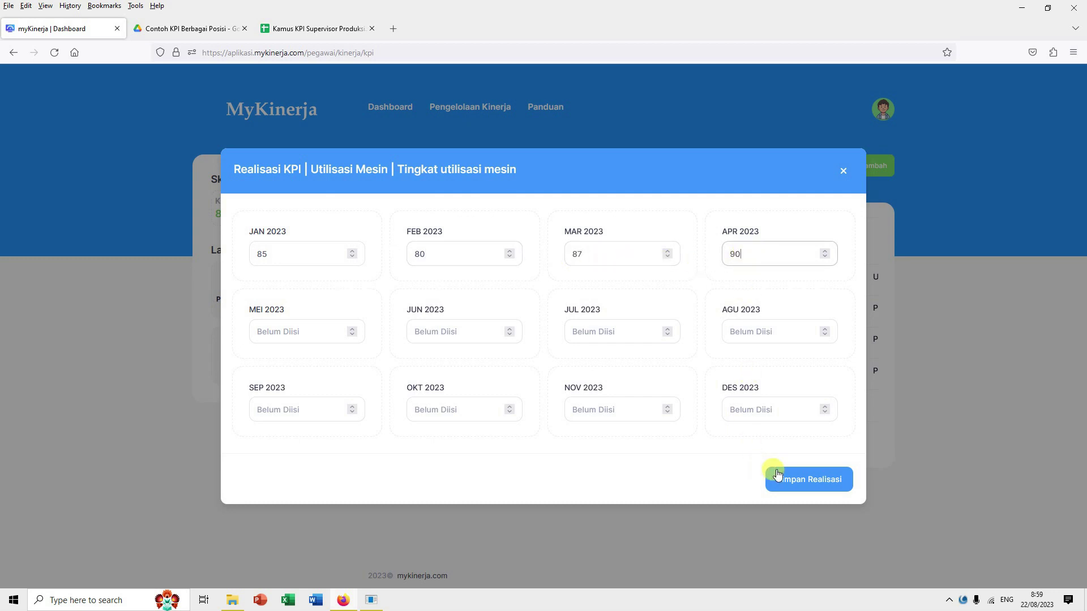
pyautogui.click(799, 480)
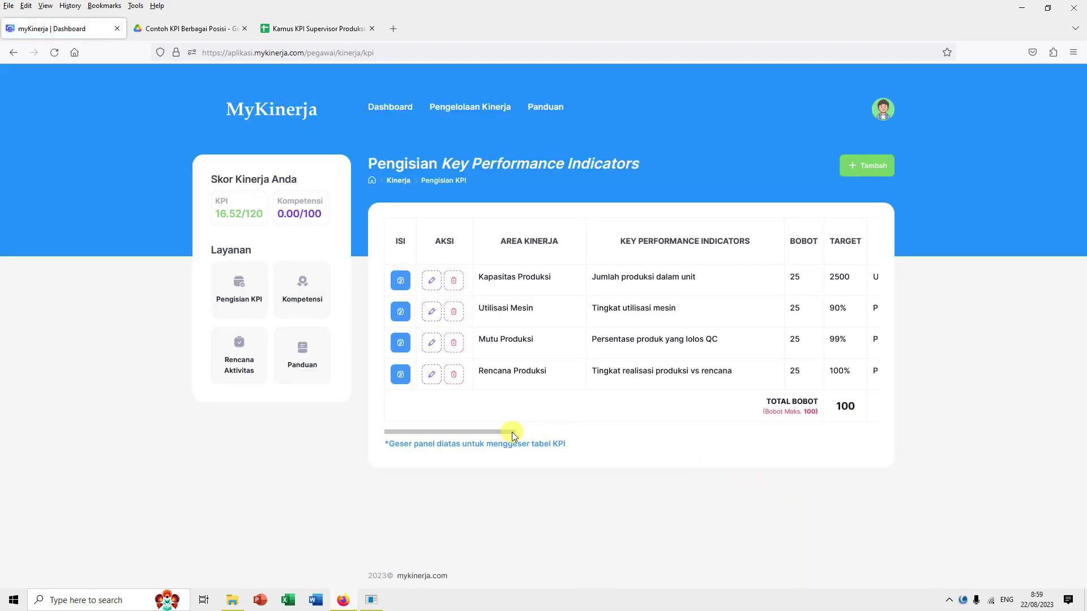
pyautogui.moveTo(508, 433); pyautogui.dragTo(660, 429)
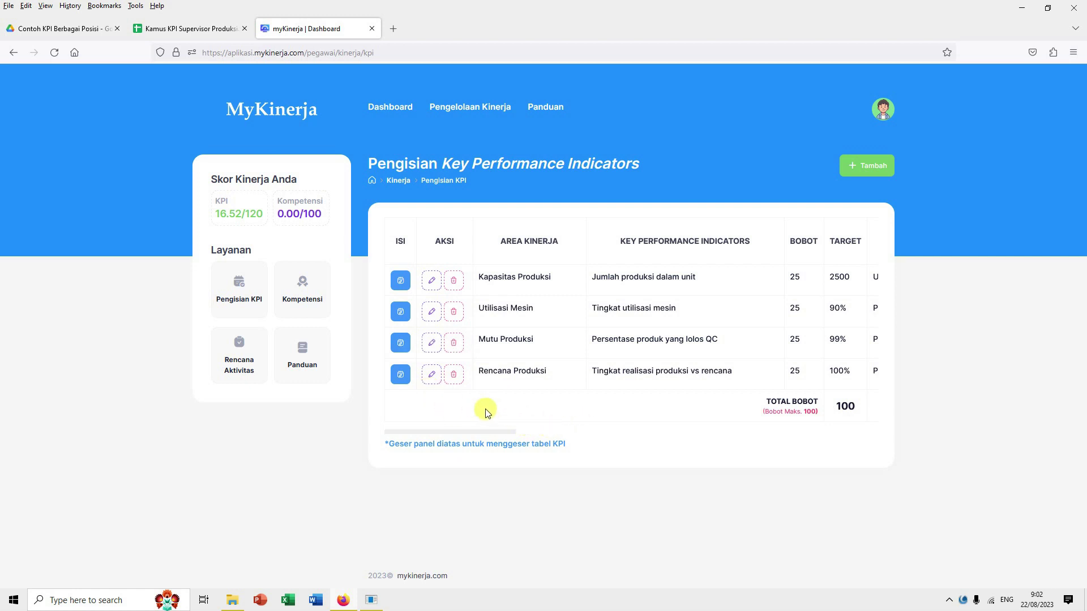
pyautogui.moveTo(512, 432); pyautogui.dragTo(464, 409)
# Step: Enter and save Mutu Produksi realisations 99, 96, 97 and 95 percent for Jan–Apr 2023
pyautogui.click(405, 347)
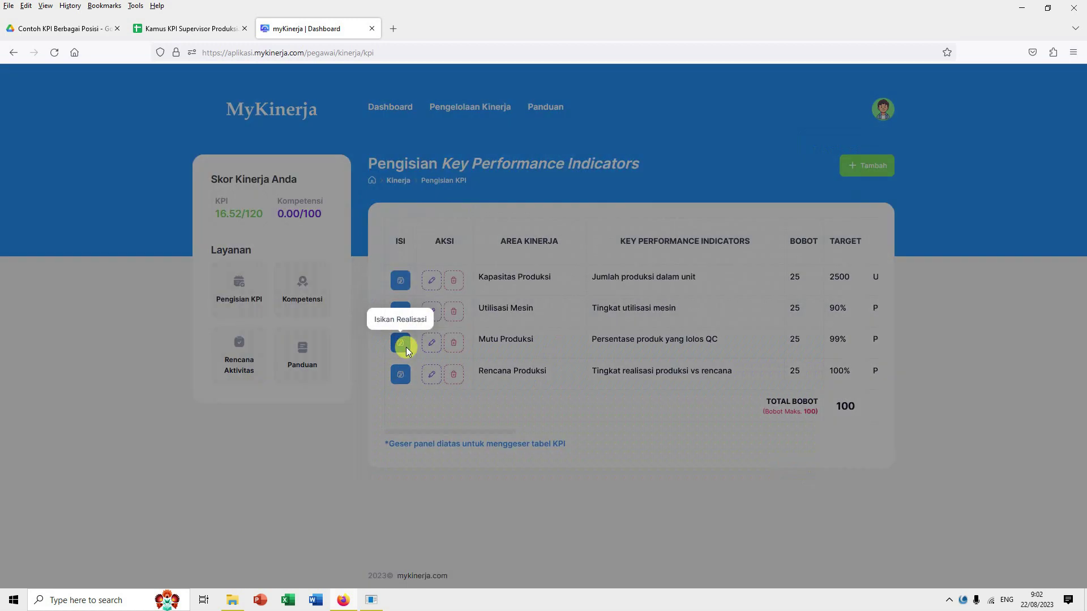
pyautogui.click(316, 254)
pyautogui.write('99')
pyautogui.click(443, 254)
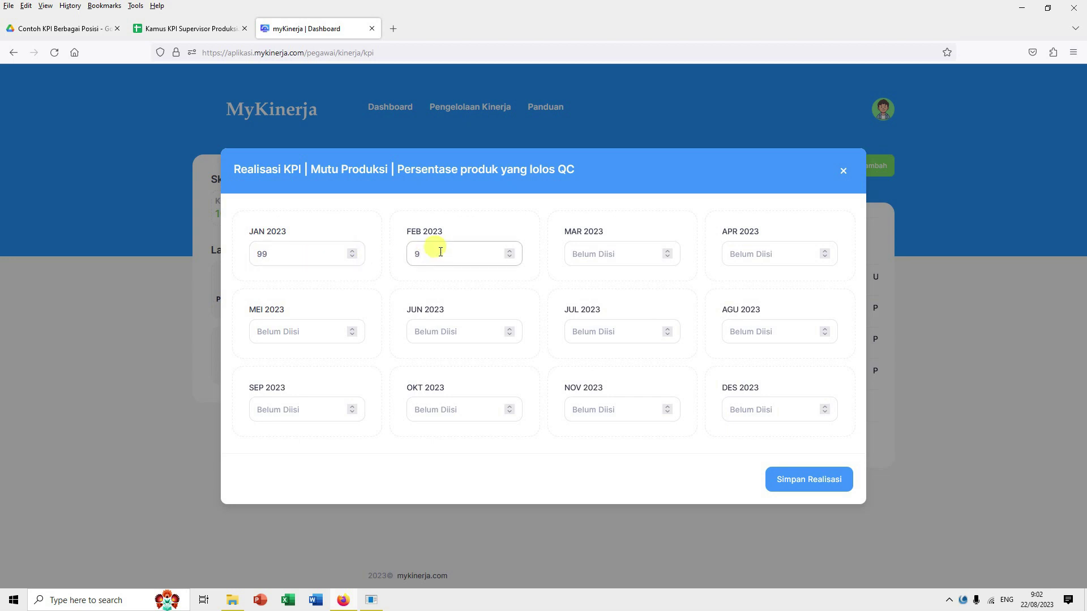
pyautogui.click(587, 251)
pyautogui.write('97')
pyautogui.click(737, 254)
pyautogui.write('95')
pyautogui.click(795, 480)
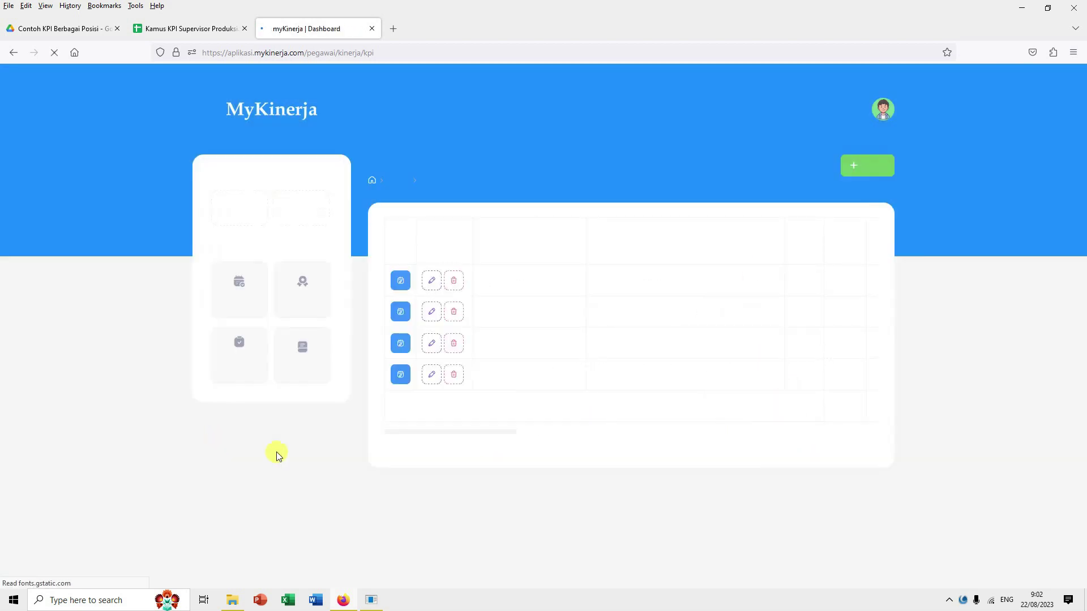
pyautogui.moveTo(510, 433); pyautogui.dragTo(447, 430)
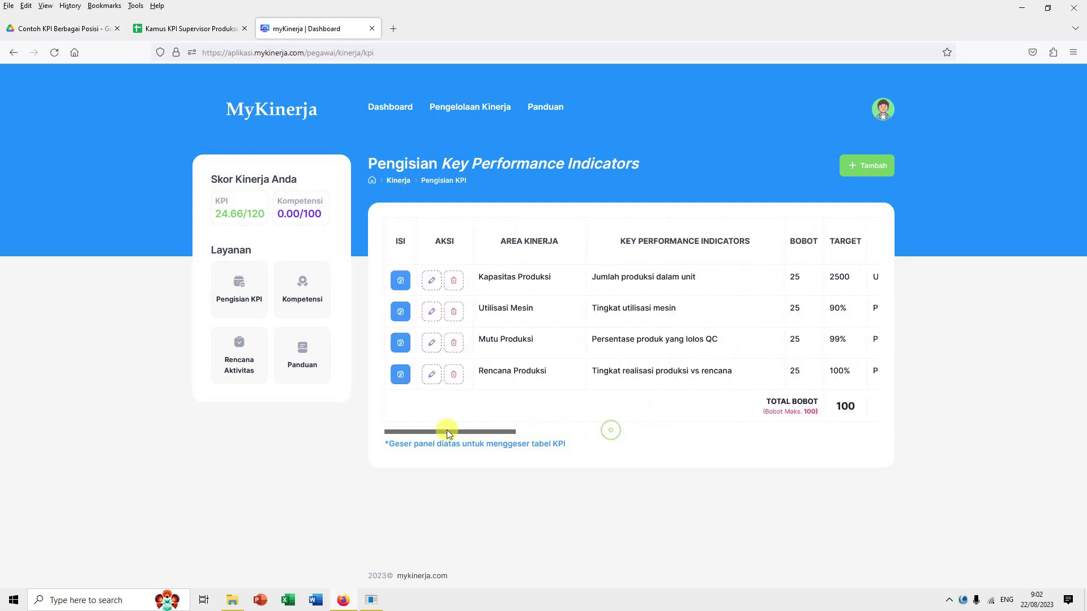
# Step: Enter Rencana Produksi realisations 90, 95, 90 and 80 percent for Jan–Apr 2023 and save
pyautogui.click(400, 374)
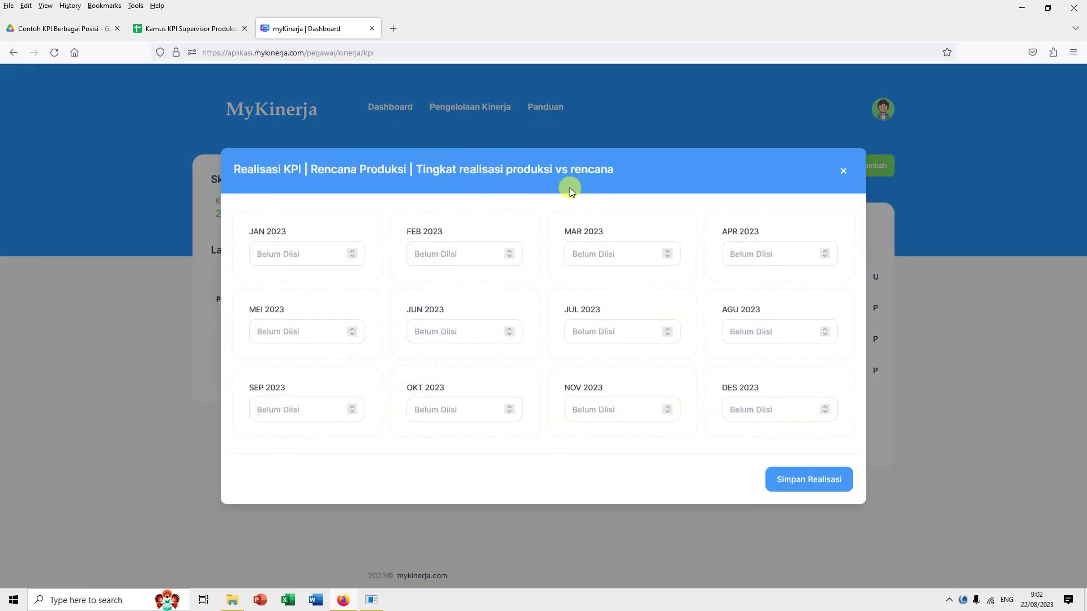
pyautogui.click(306, 251)
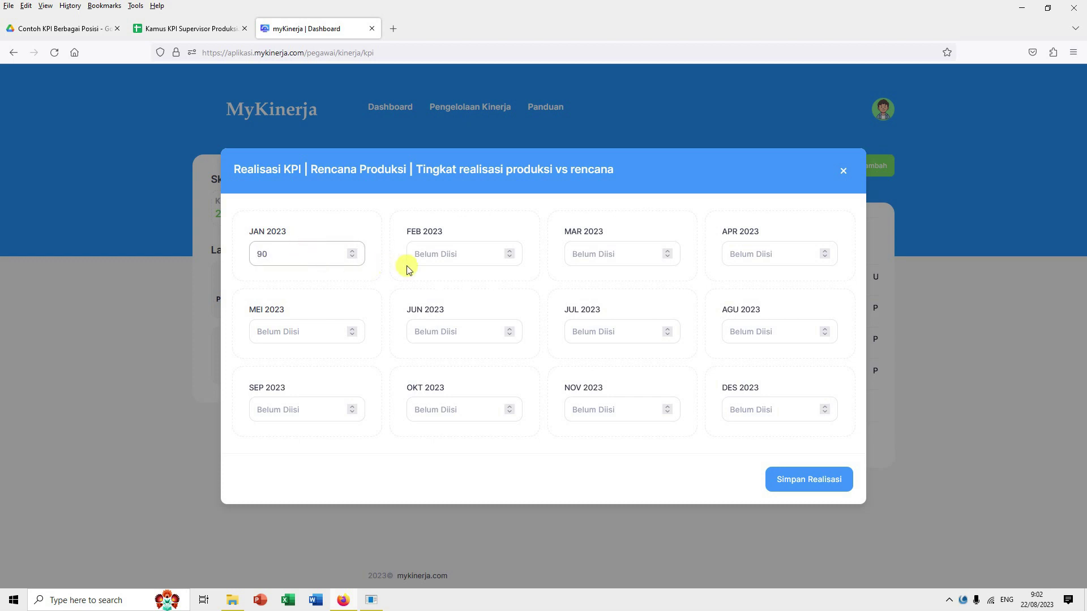
pyautogui.click(437, 259)
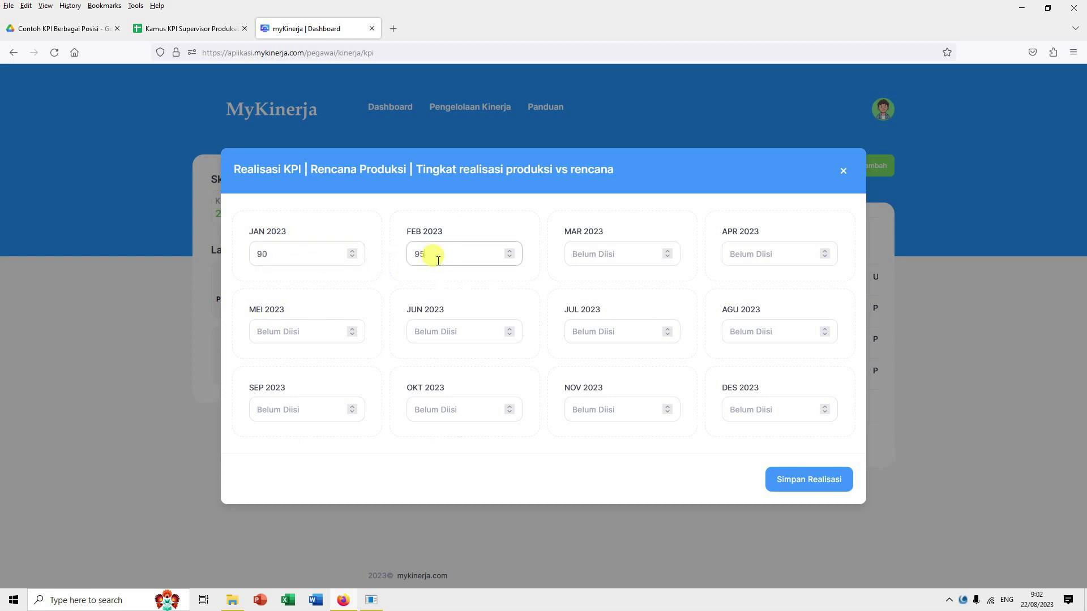
pyautogui.click(596, 252)
pyautogui.write('90')
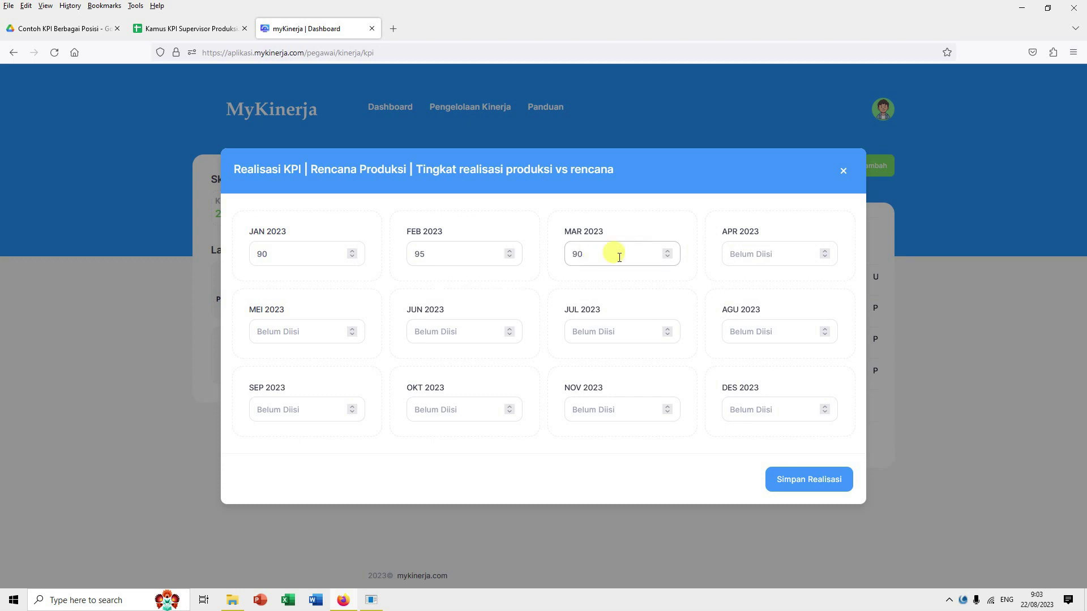
pyautogui.click(751, 253)
pyautogui.write('80')
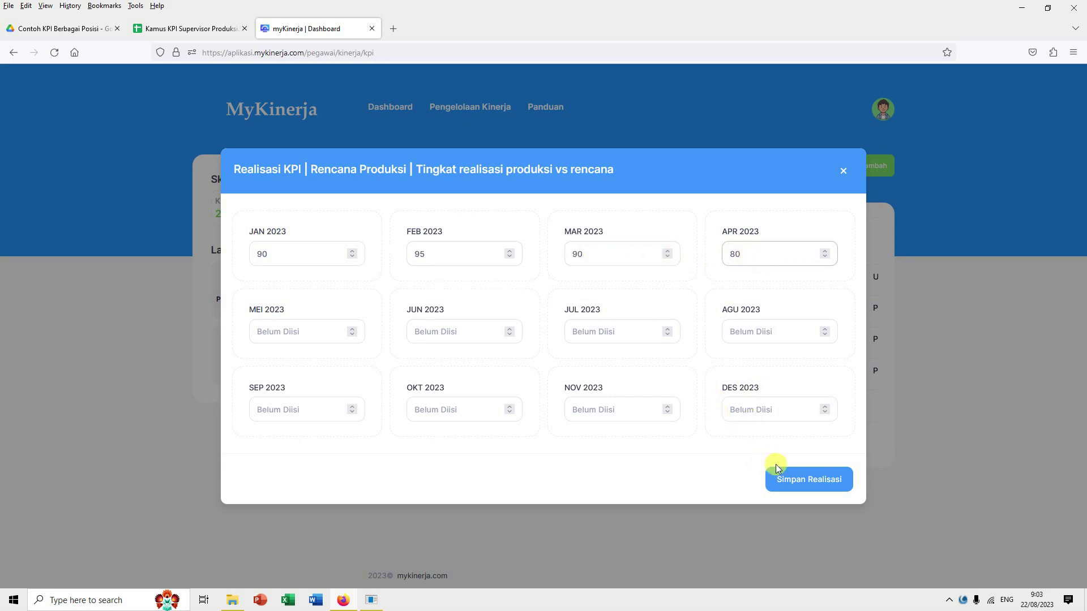
pyautogui.click(792, 480)
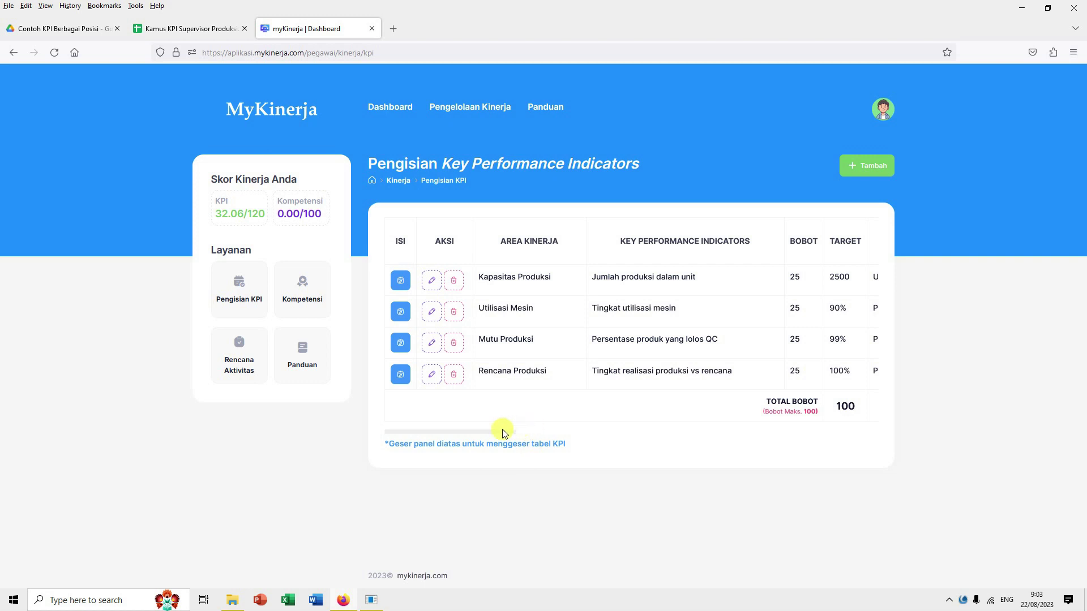
# Step: Scroll the KPI table right to the TOTAL, SKOR and TIPE PENJUMLAHAN columns, showing scores 8.6, 7.92, 8.14 and 7.4
pyautogui.moveTo(500, 432); pyautogui.dragTo(661, 432)
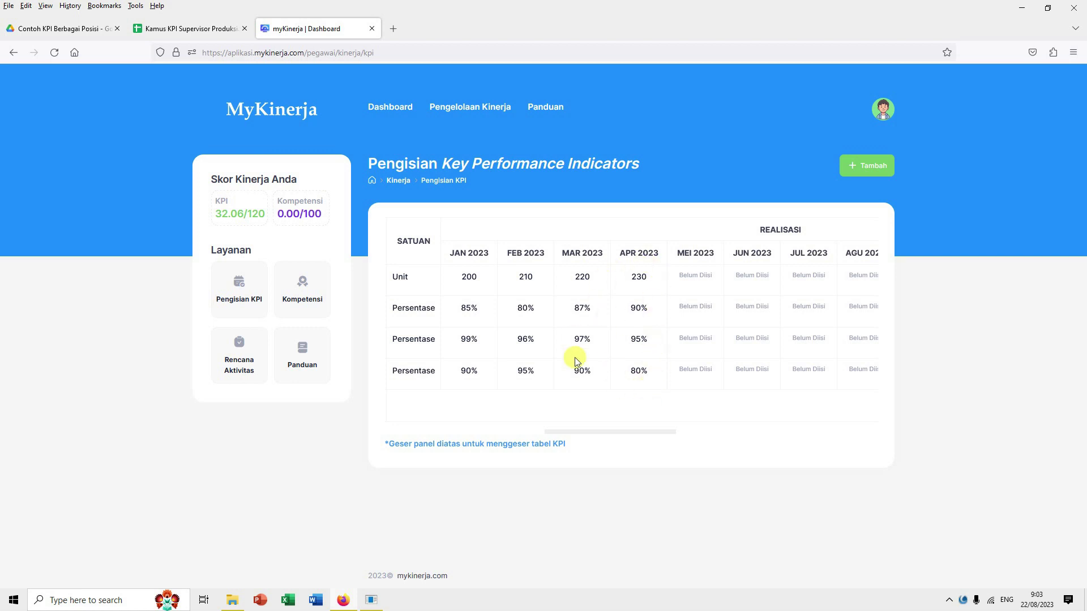
pyautogui.moveTo(637, 434); pyautogui.dragTo(801, 435)
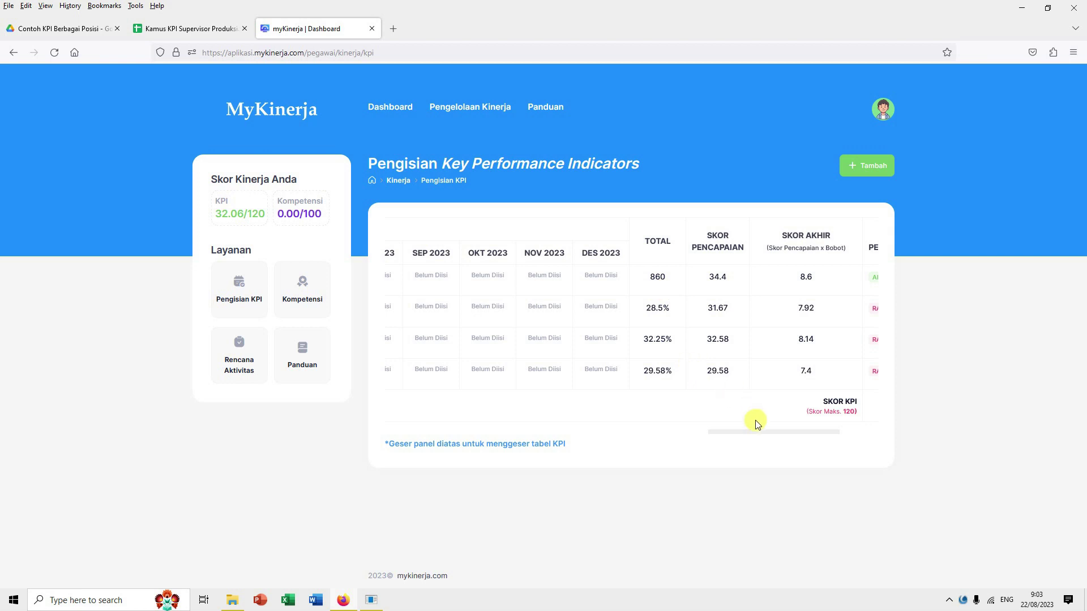
pyautogui.moveTo(759, 434); pyautogui.dragTo(576, 432)
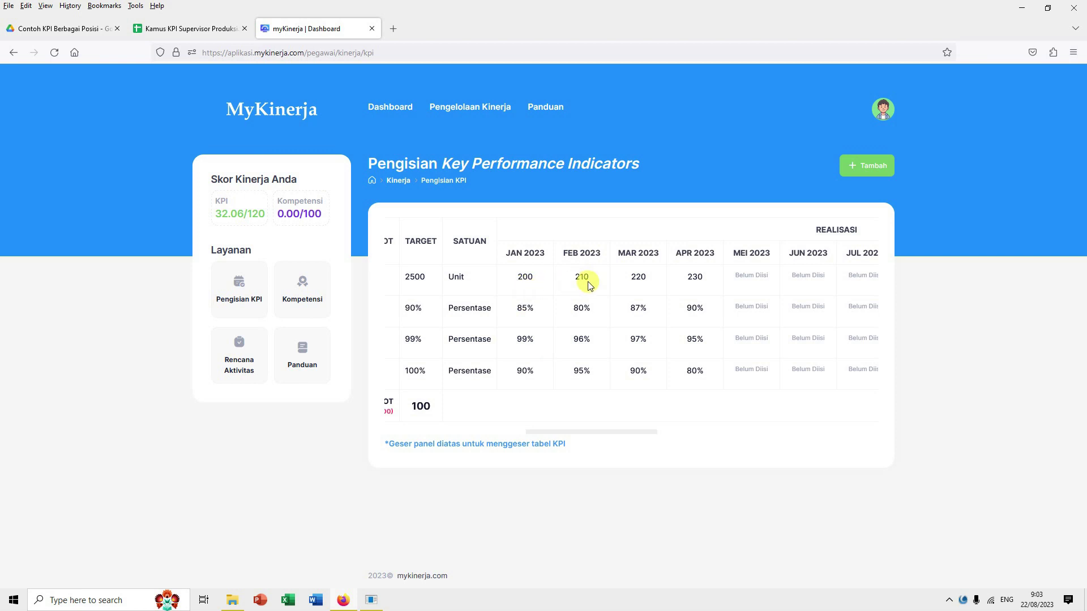
pyautogui.moveTo(655, 434); pyautogui.dragTo(806, 420)
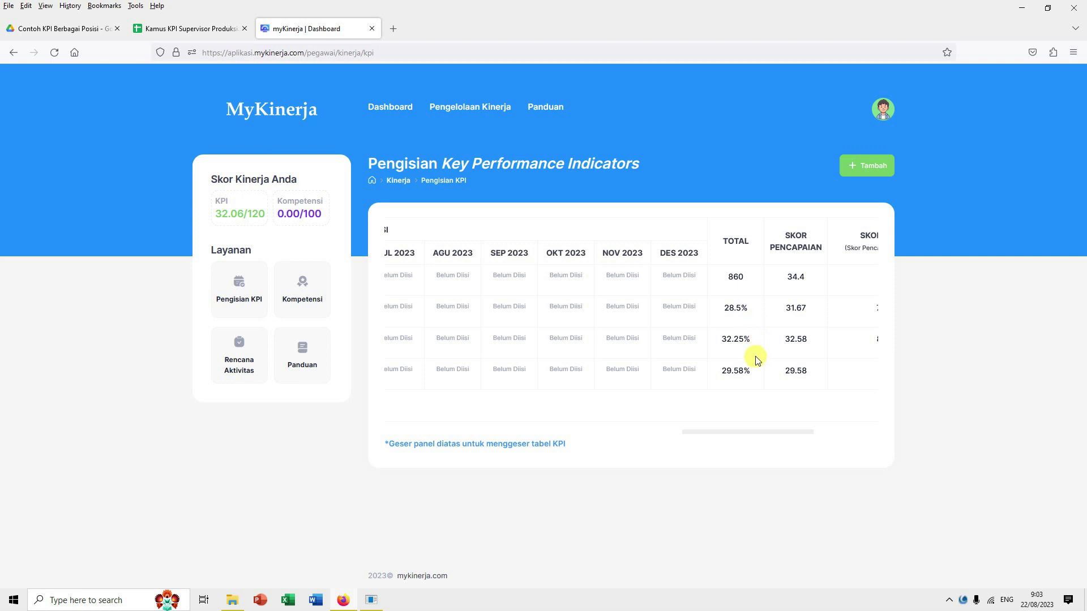
pyautogui.moveTo(757, 434)
pyautogui.mouseDown()
pyautogui.moveTo(605, 440)
pyautogui.moveTo(777, 431)
pyautogui.mouseUp()
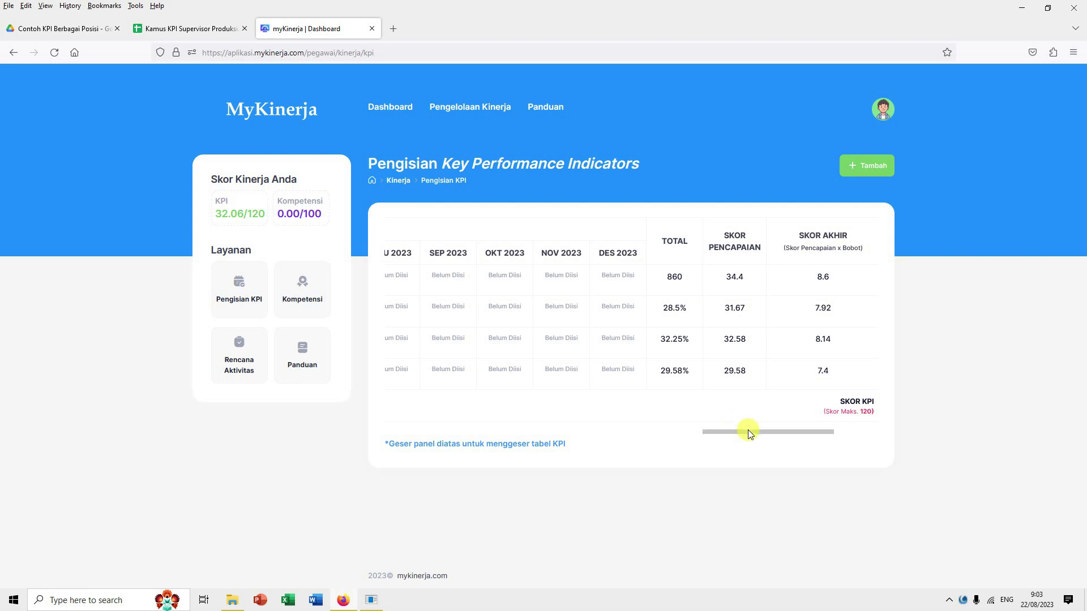
pyautogui.moveTo(752, 430); pyautogui.dragTo(775, 434)
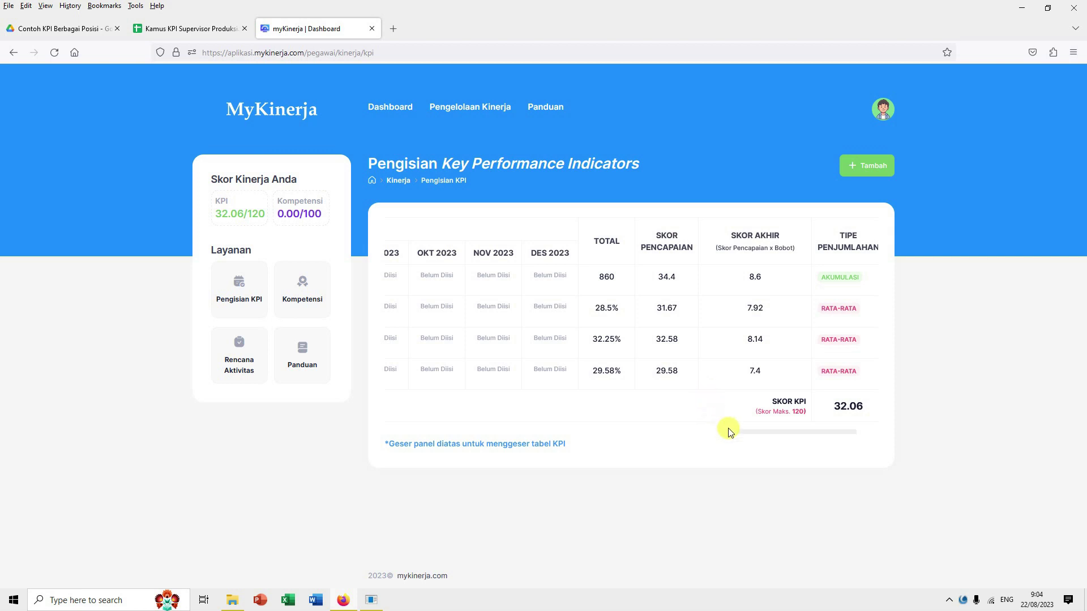
# Step: Review the Kapasitas Produksi monthly realisation, then return to the dashboard showing total score 19.24
pyautogui.moveTo(748, 432); pyautogui.dragTo(389, 440)
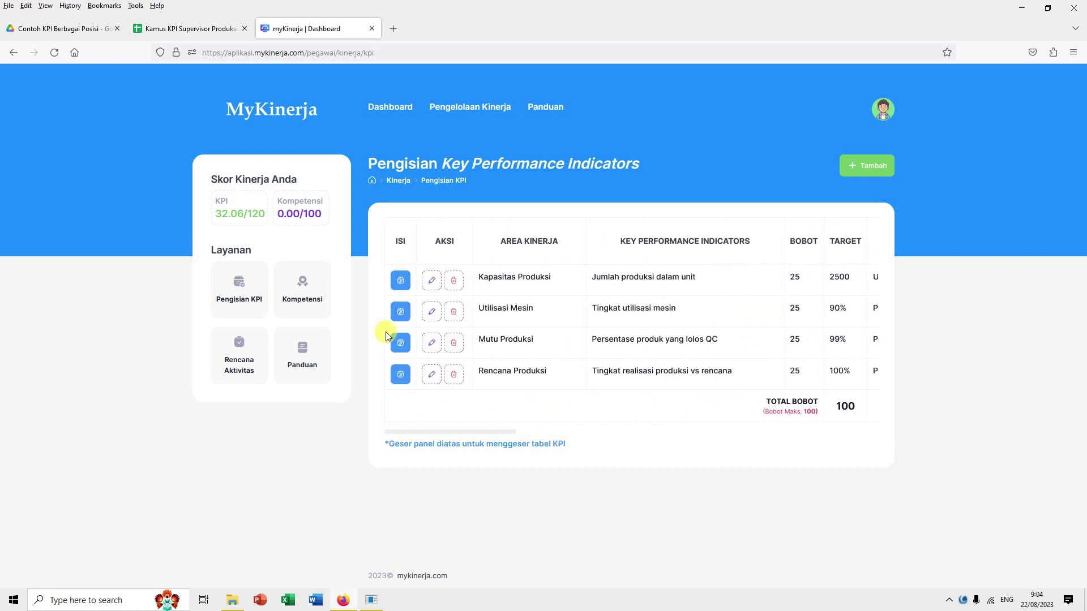
pyautogui.click(401, 283)
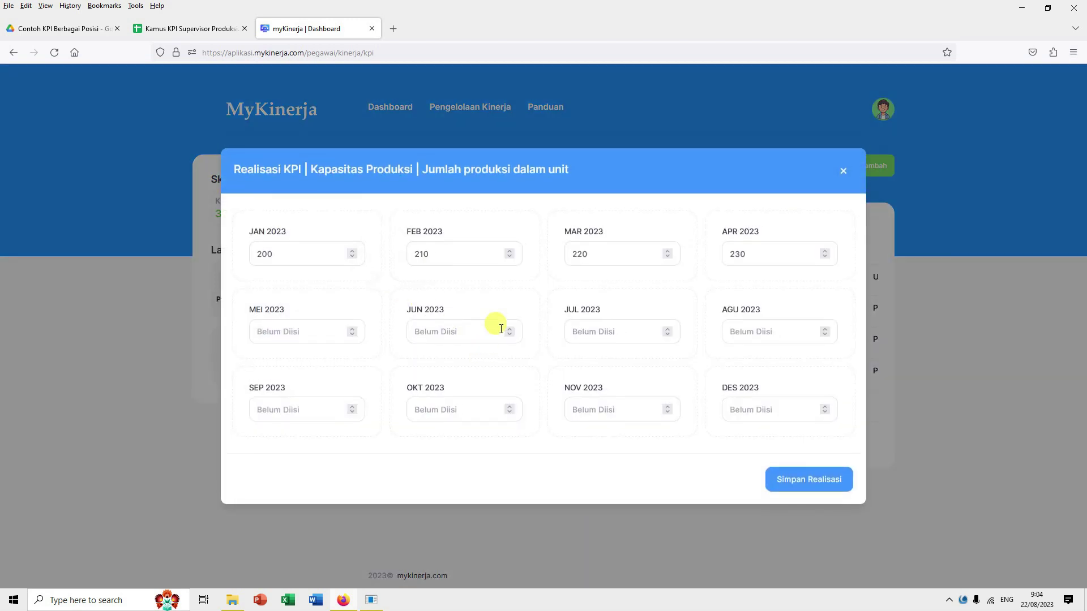
pyautogui.click(843, 170)
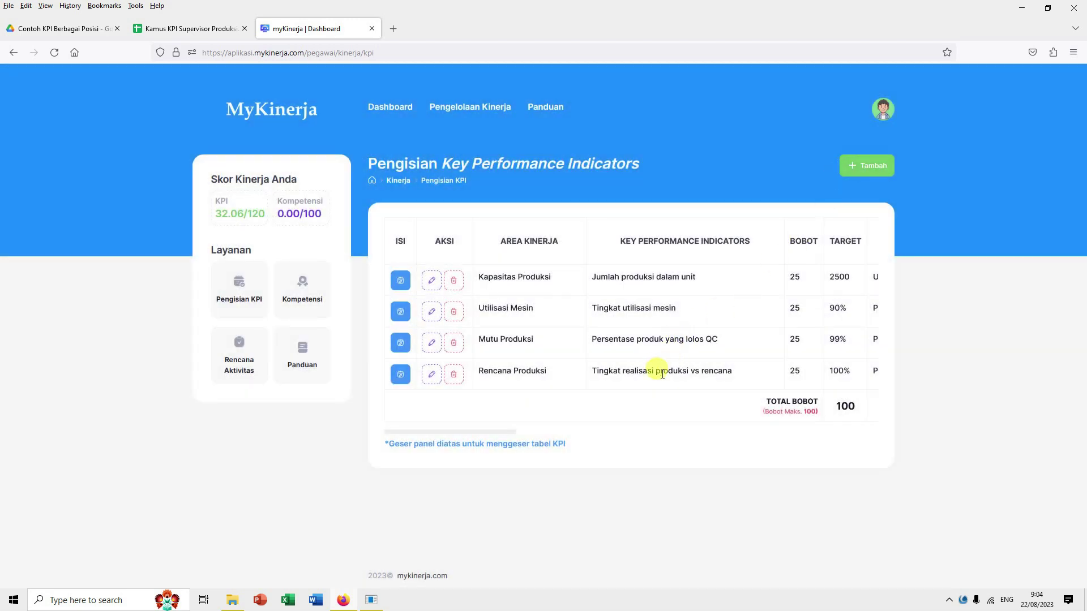
pyautogui.click(396, 108)
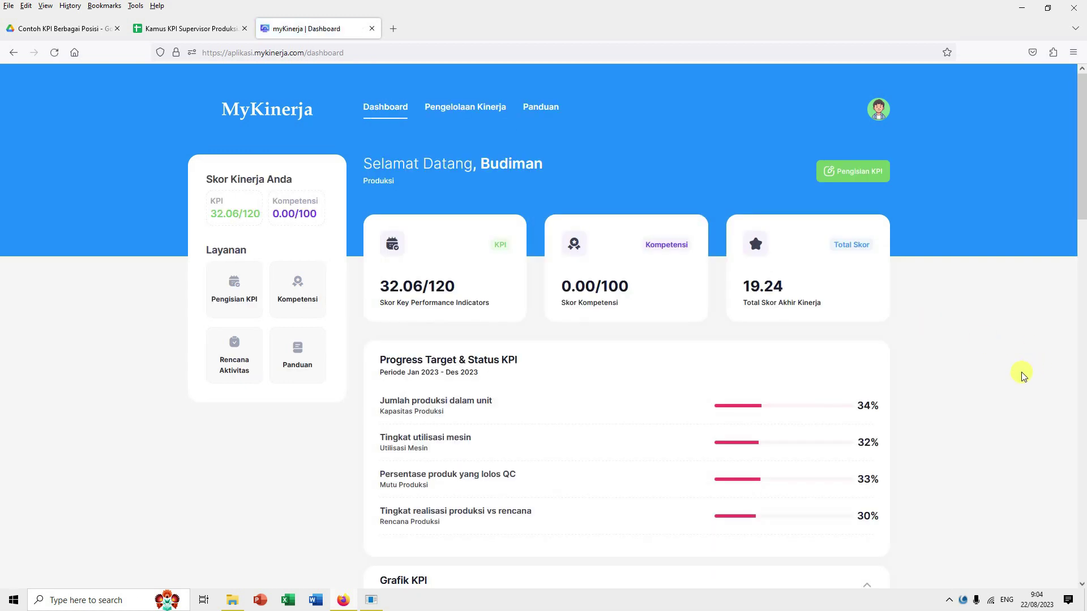
pyautogui.scroll(-2, 1022, 373)
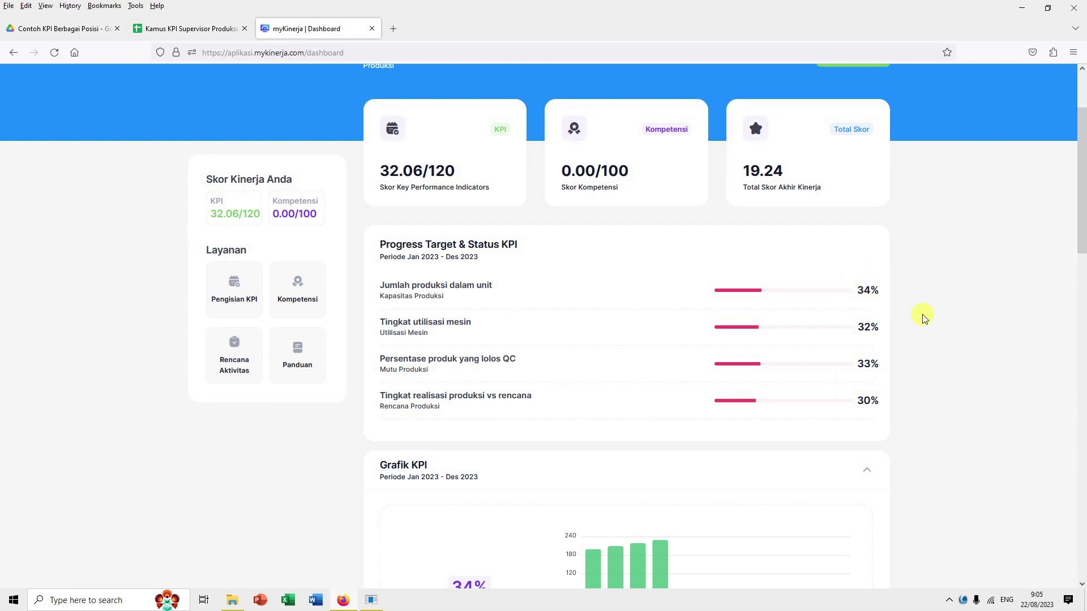
pyautogui.scroll(-1, 924, 318)
pyautogui.scroll(-3, 923, 318)
pyautogui.scroll(-2, 728, 332)
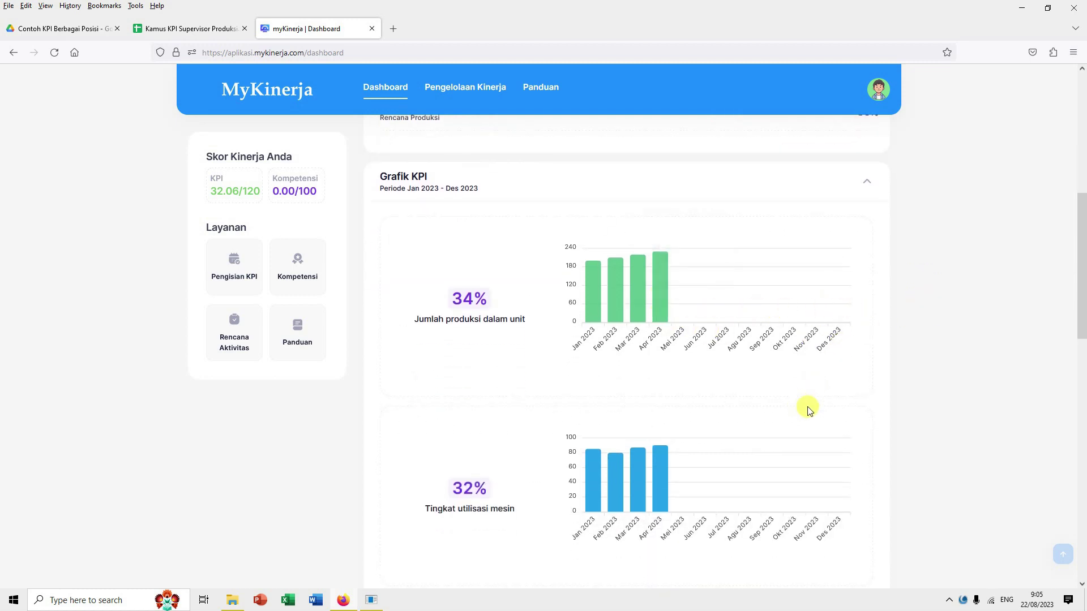
pyautogui.scroll(-5, 761, 437)
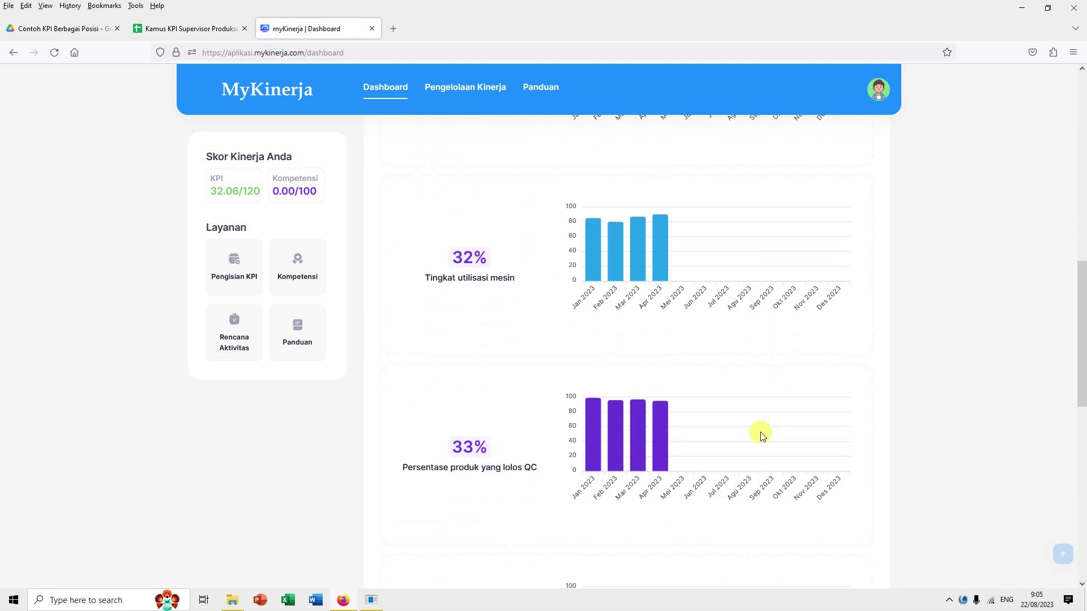
pyautogui.scroll(-3, 750, 434)
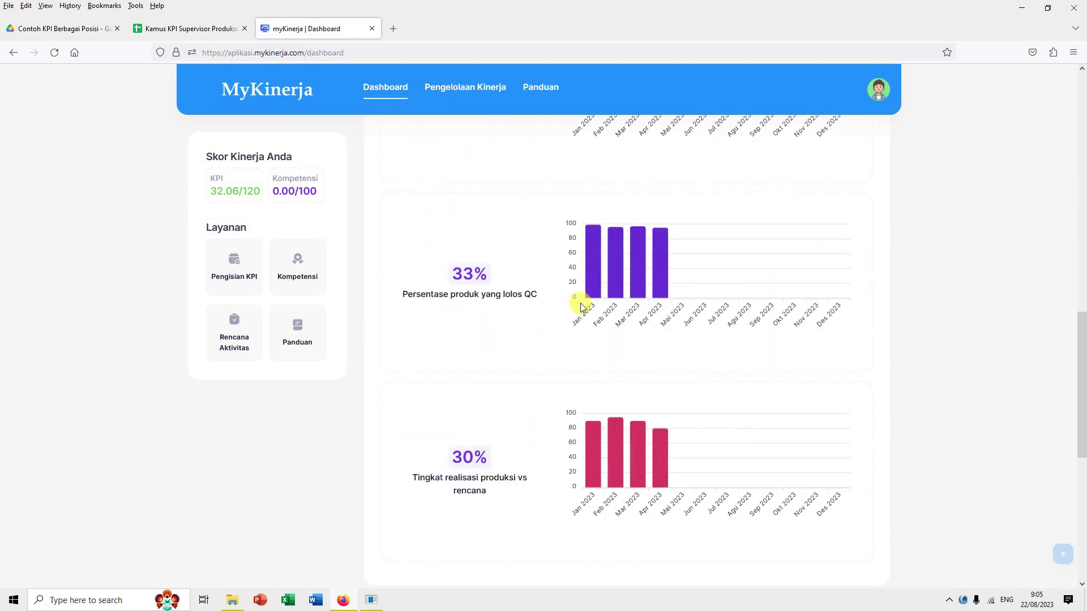
pyautogui.scroll(-1, 658, 381)
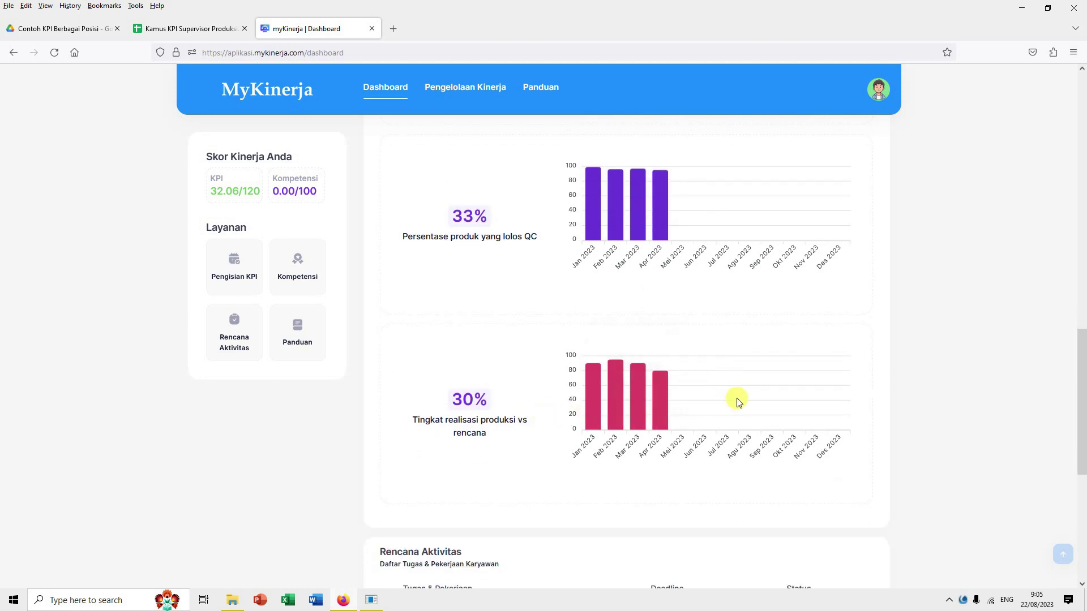
pyautogui.scroll(10, 738, 401)
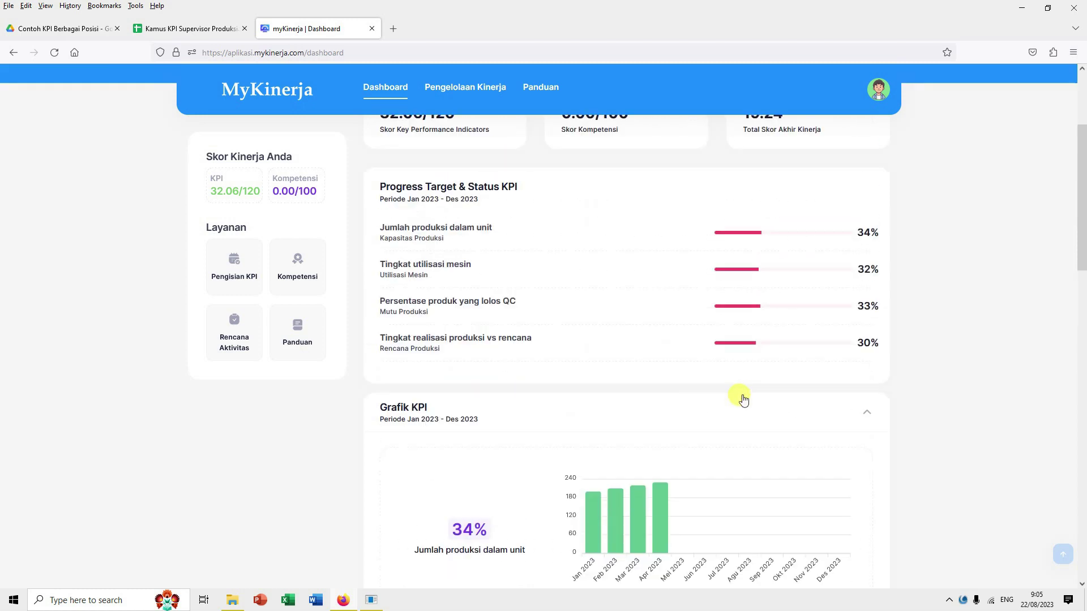
pyautogui.scroll(1, 743, 399)
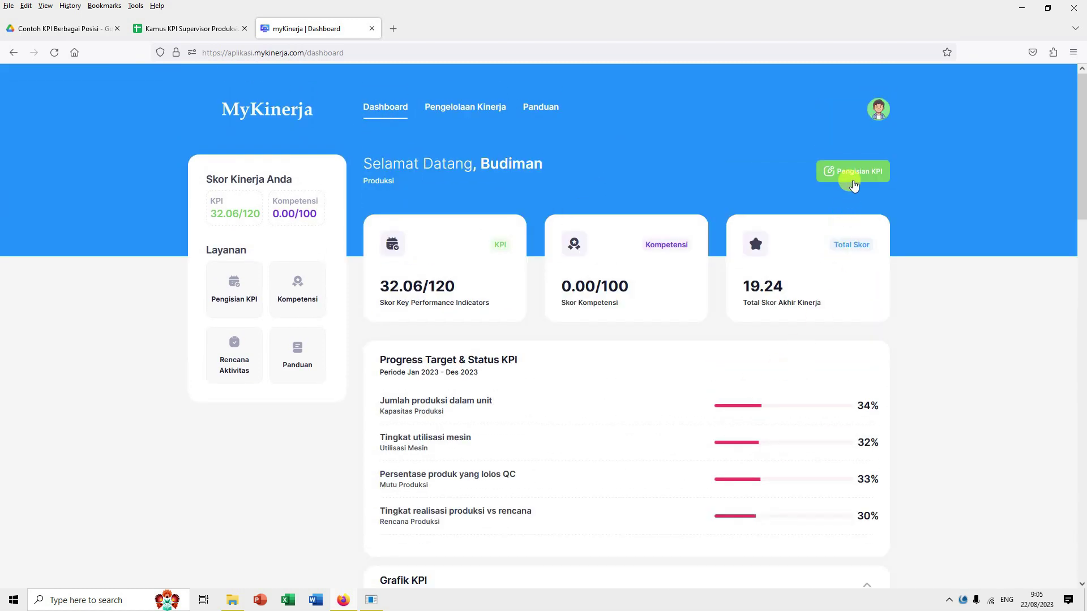
pyautogui.click(853, 180)
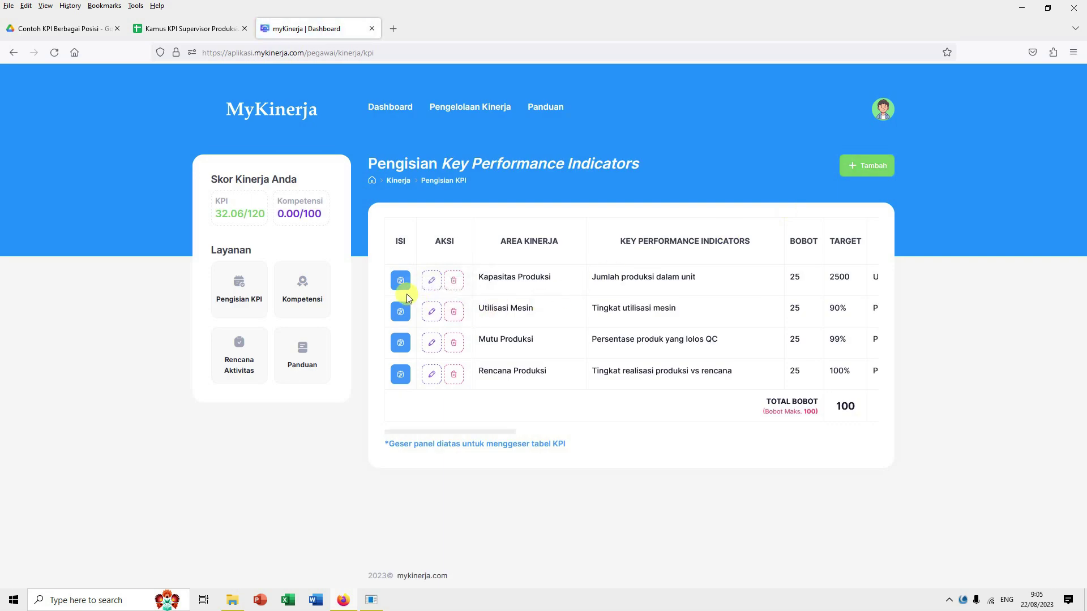
pyautogui.click(401, 375)
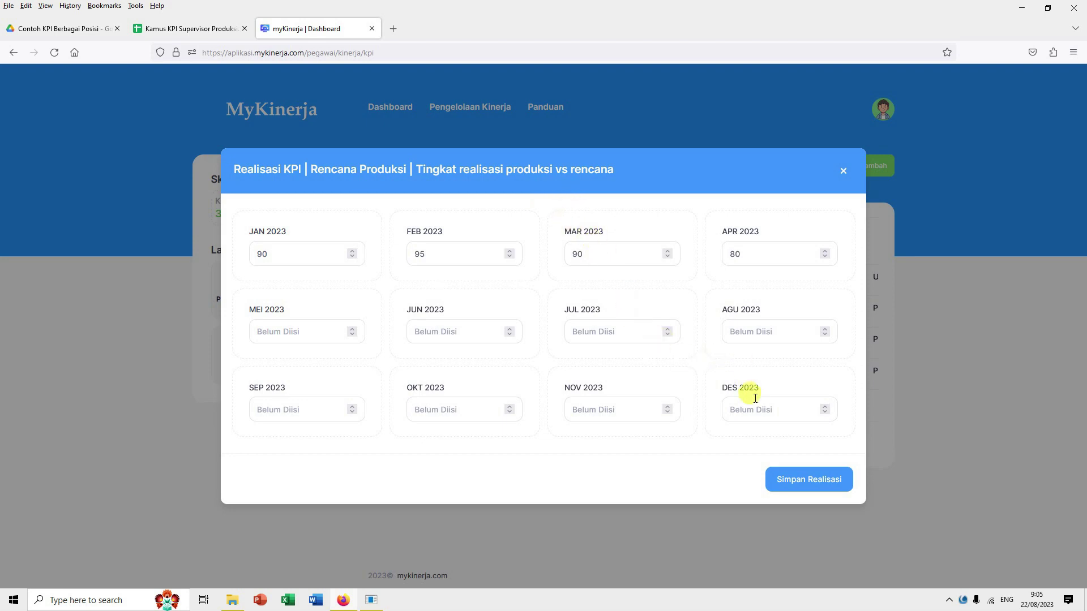
pyautogui.click(843, 172)
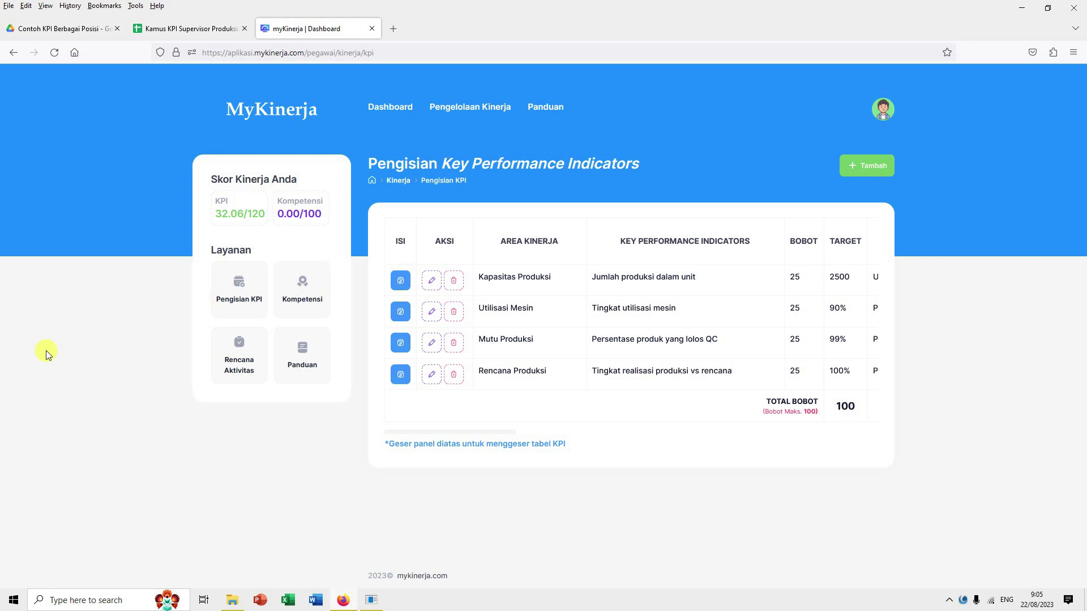
pyautogui.click(371, 107)
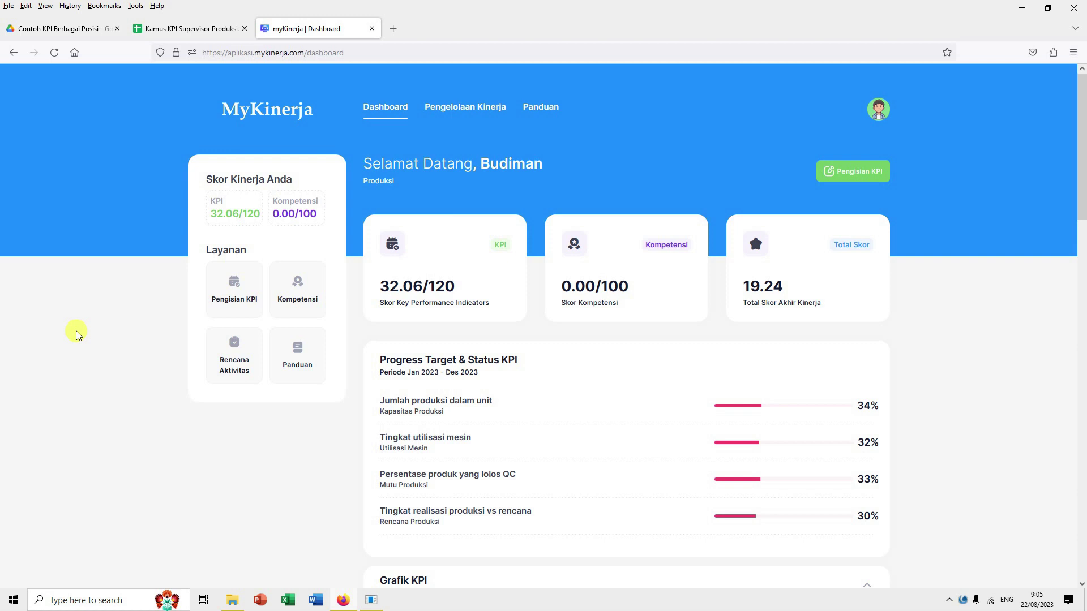
pyautogui.click(371, 600)
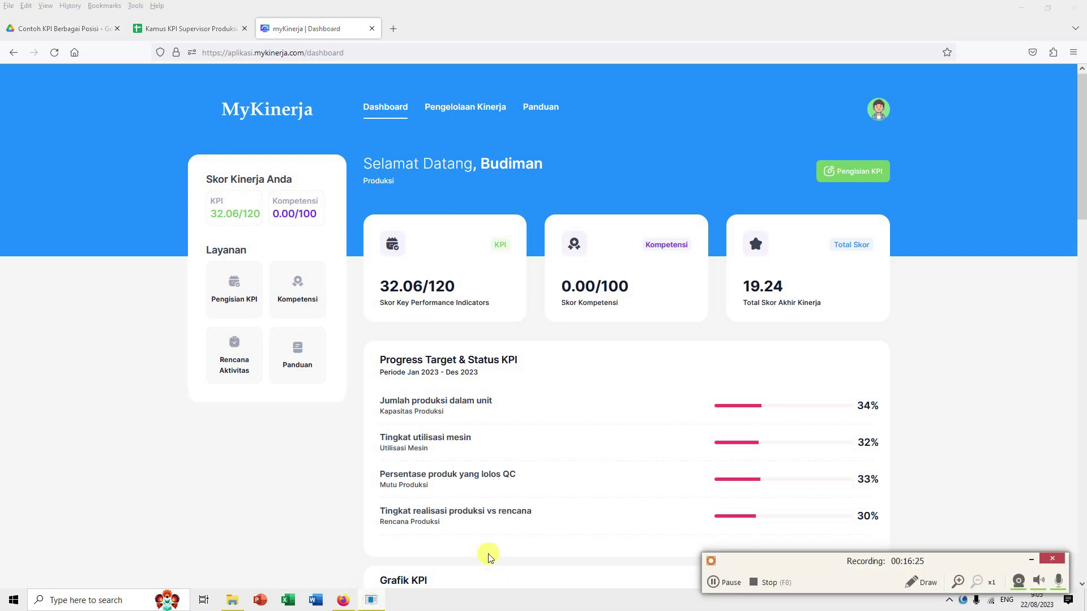